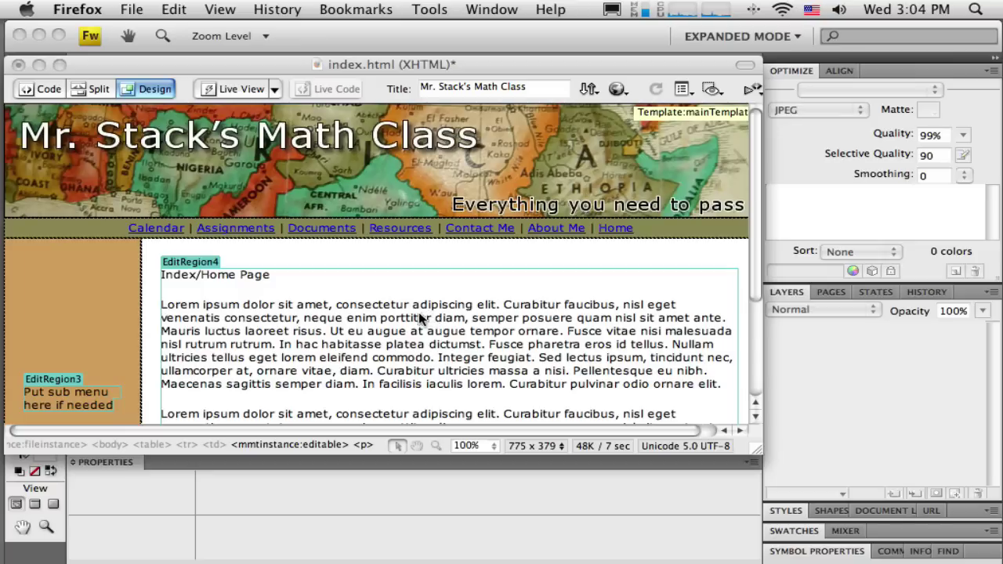
- Bring Dreamweaver forward and scroll through index.html's lorem ipsum paragraphs, then back to the banner
left_click(478, 342)
scroll(332, 307, "down", 5)
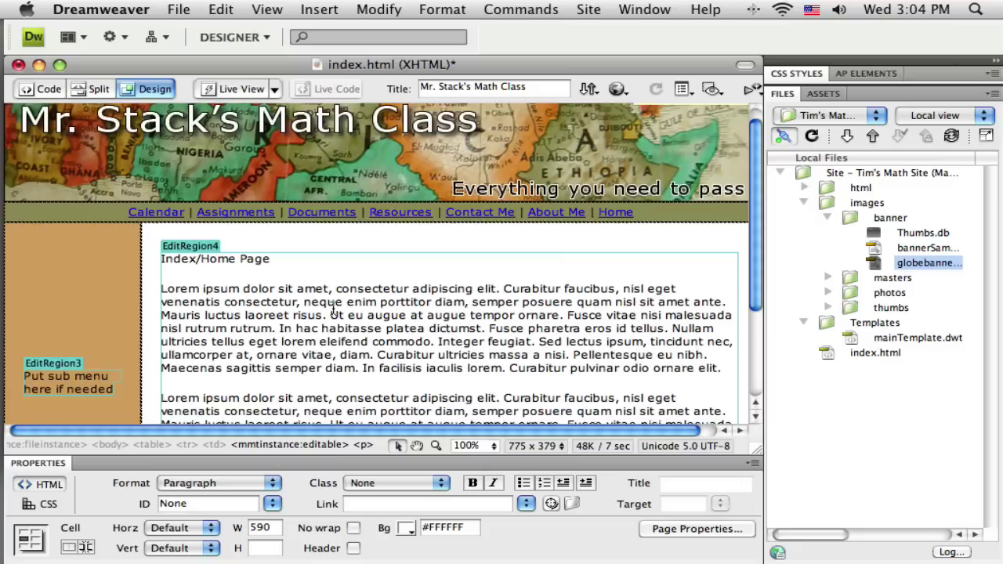
scroll(332, 307, "down", 1)
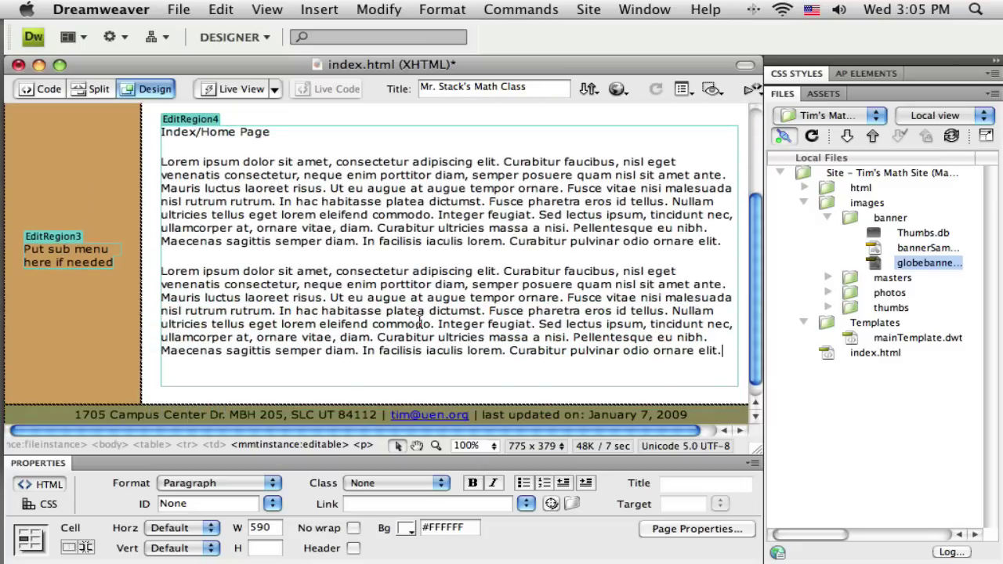
scroll(421, 321, "up", 3)
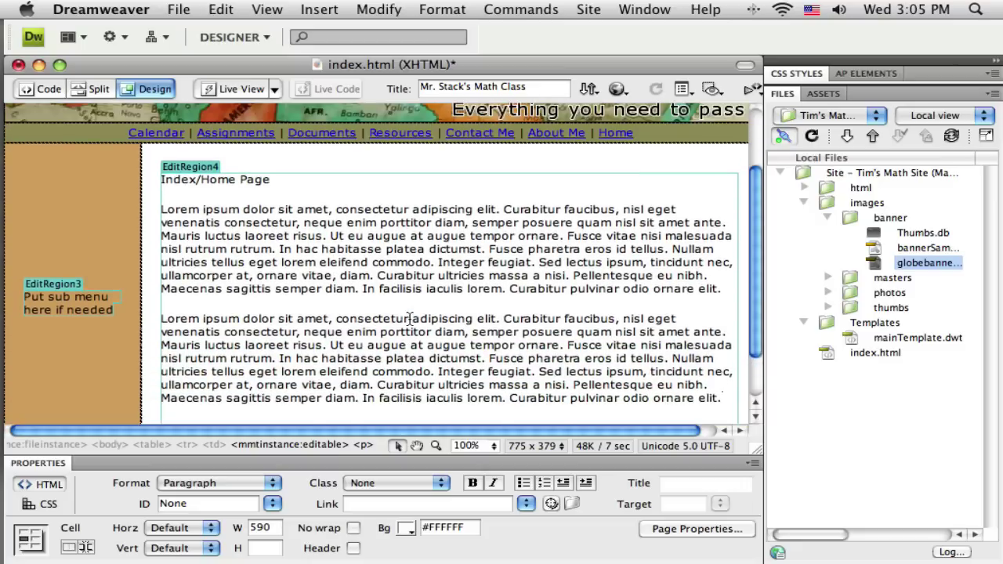
scroll(403, 317, "up", 4)
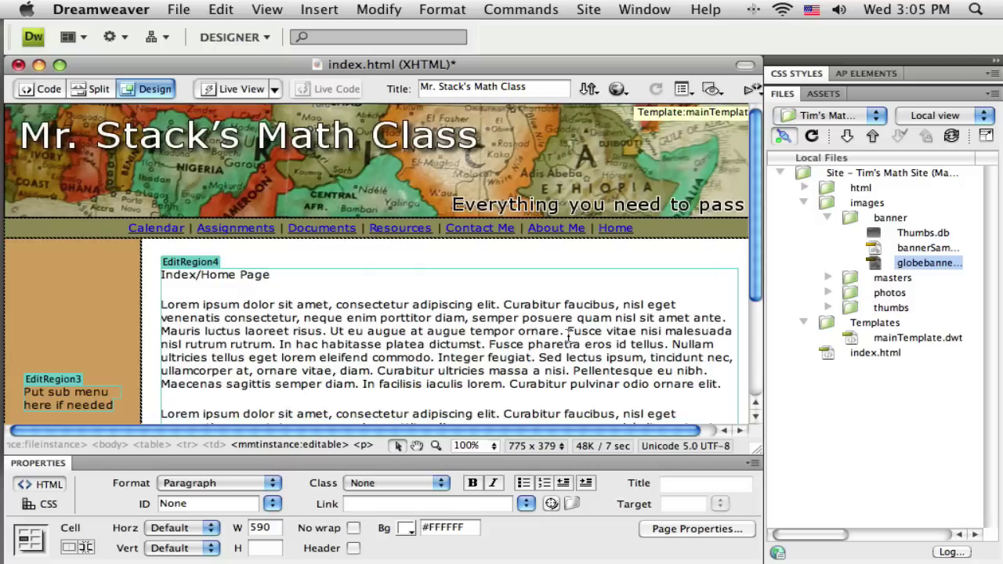
- Switch from Dreamweaver to the empty Fireworks workspace
key("super+Tab")
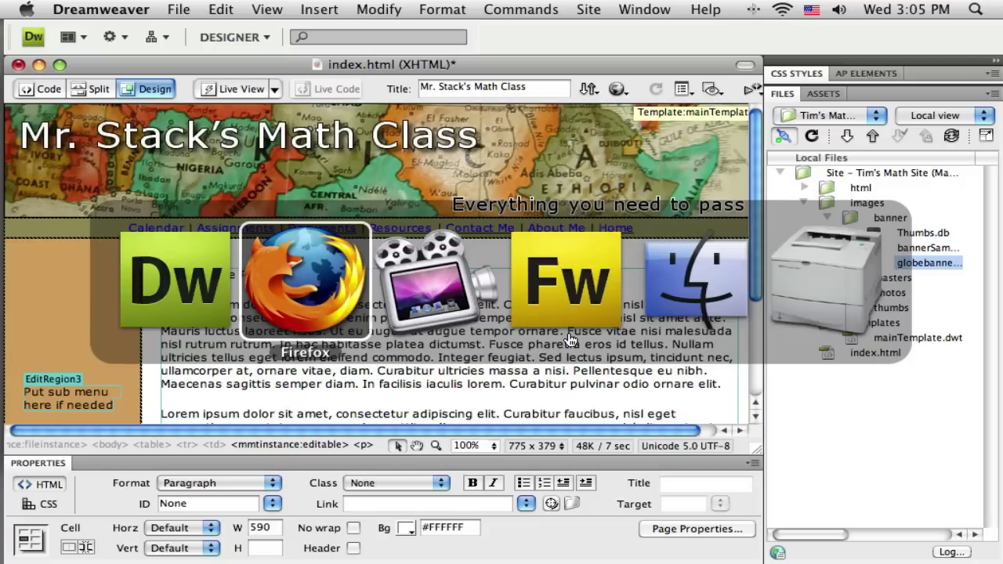
key("super+Tab")
key("super+Tab")
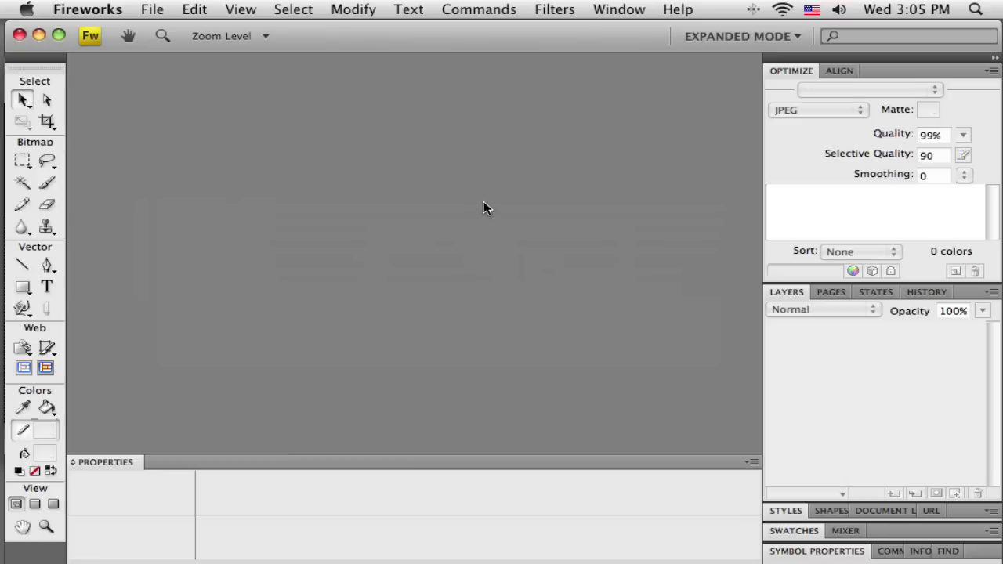
- Reopen mikebath.jpg from the File menu's recent files list
left_click(149, 9)
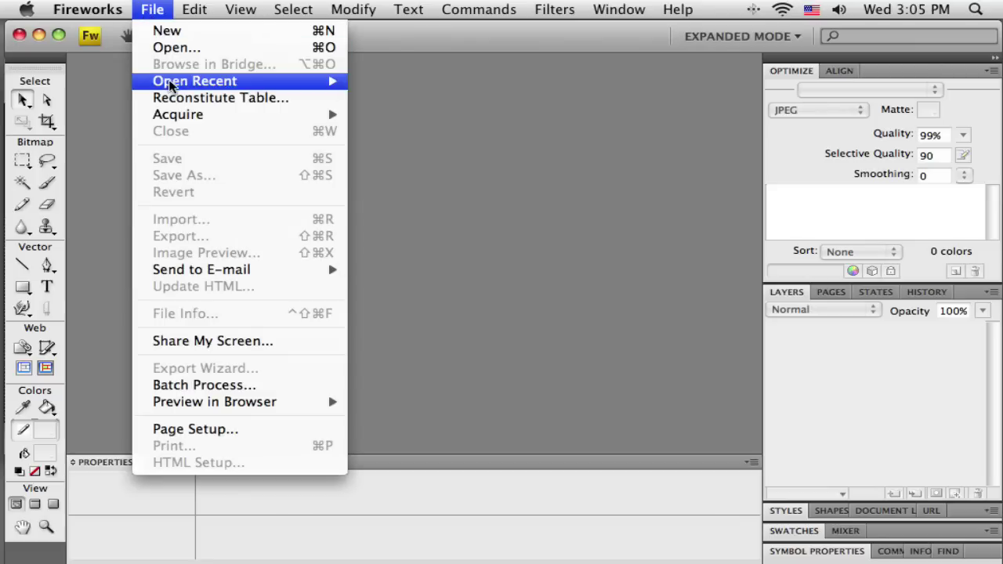
mouse_move(170, 84)
left_click(407, 83)
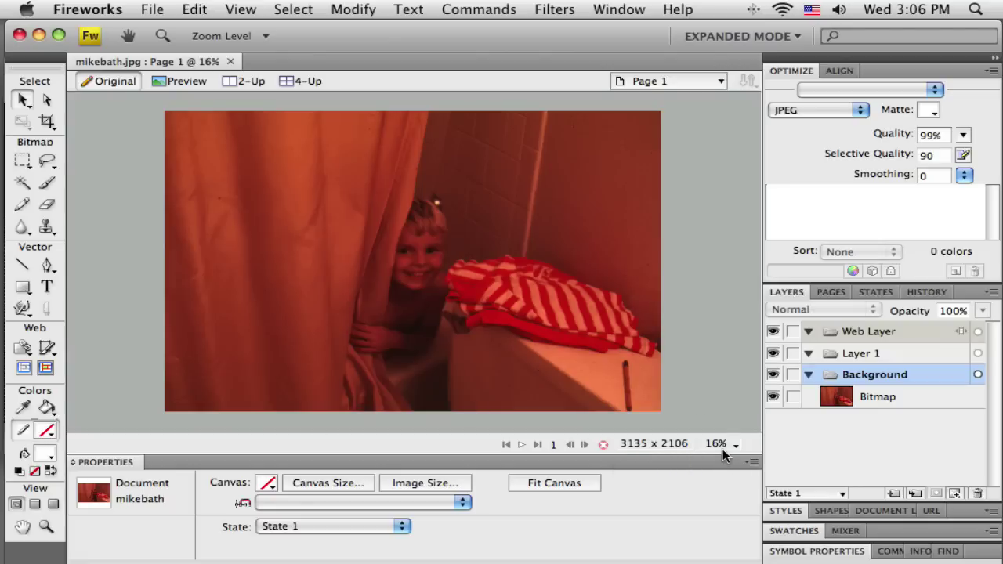
key("super+Tab")
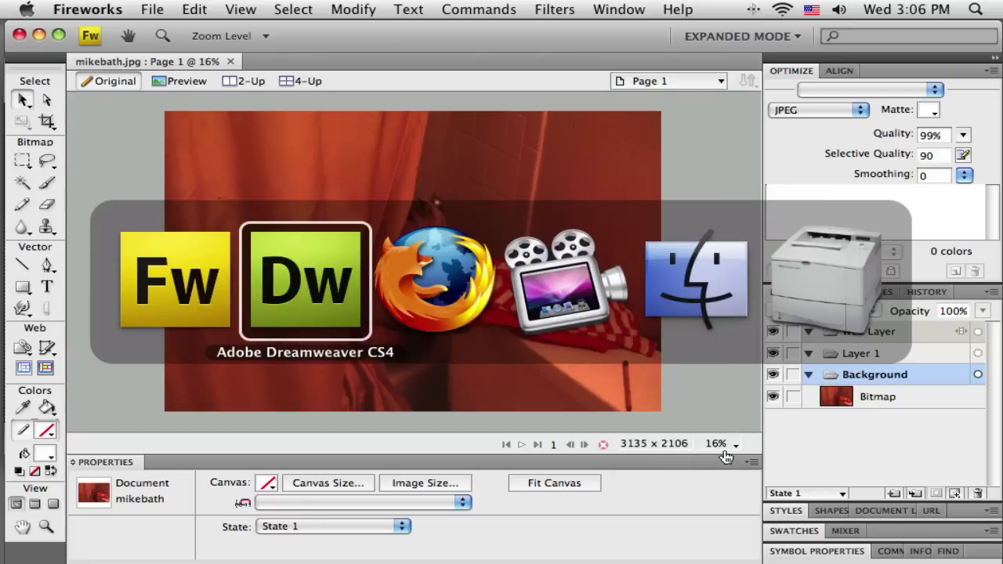
left_click_drag(756, 232, 764, 276)
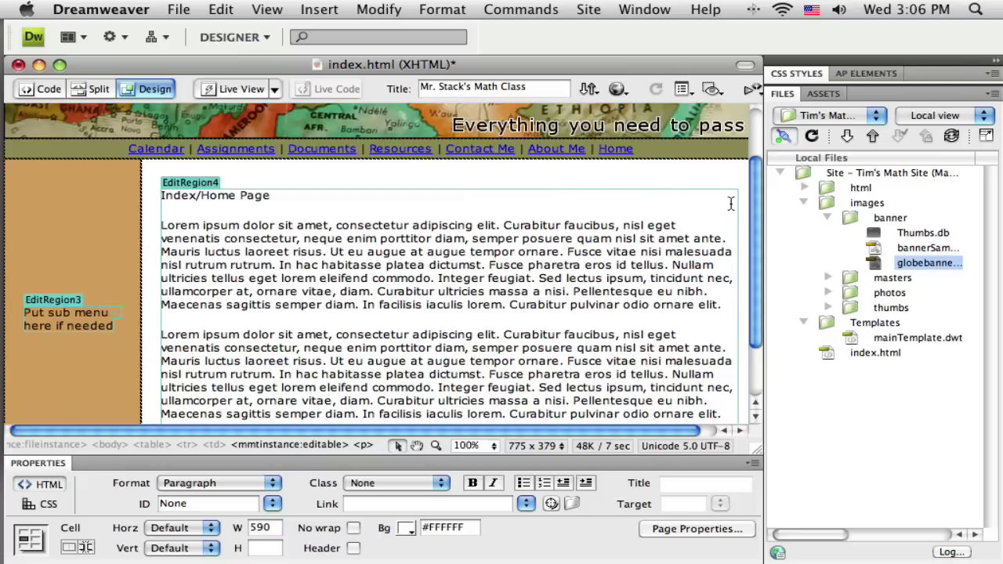
key("super+Tab")
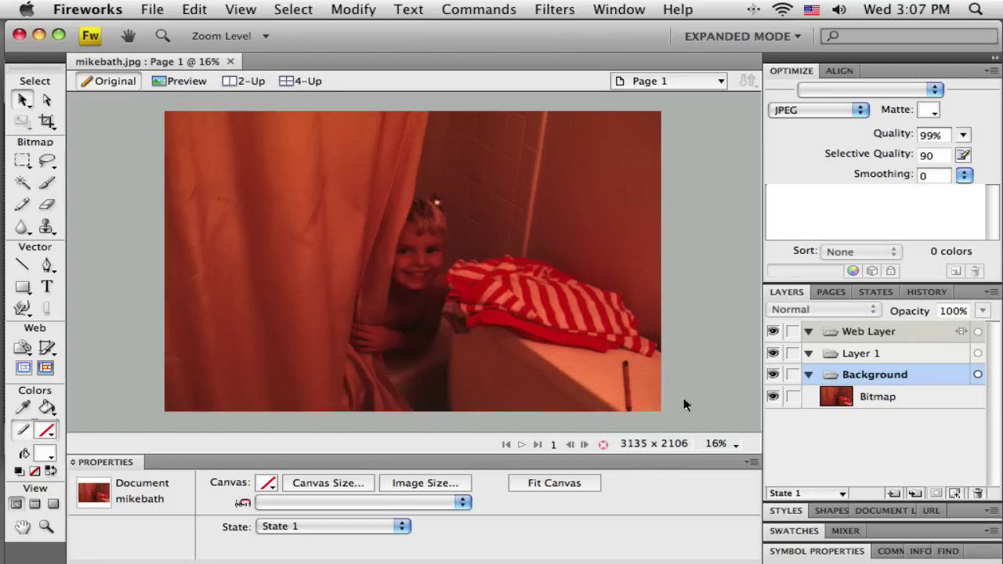
- Select the photo's bitmap and add an Adjust Color > Levels live filter
left_click(444, 350)
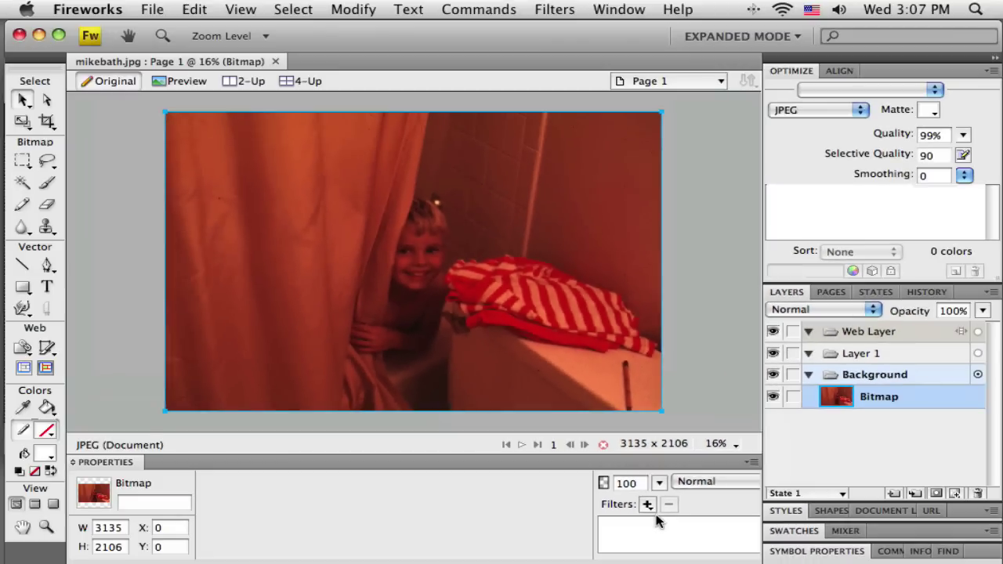
left_click(647, 504)
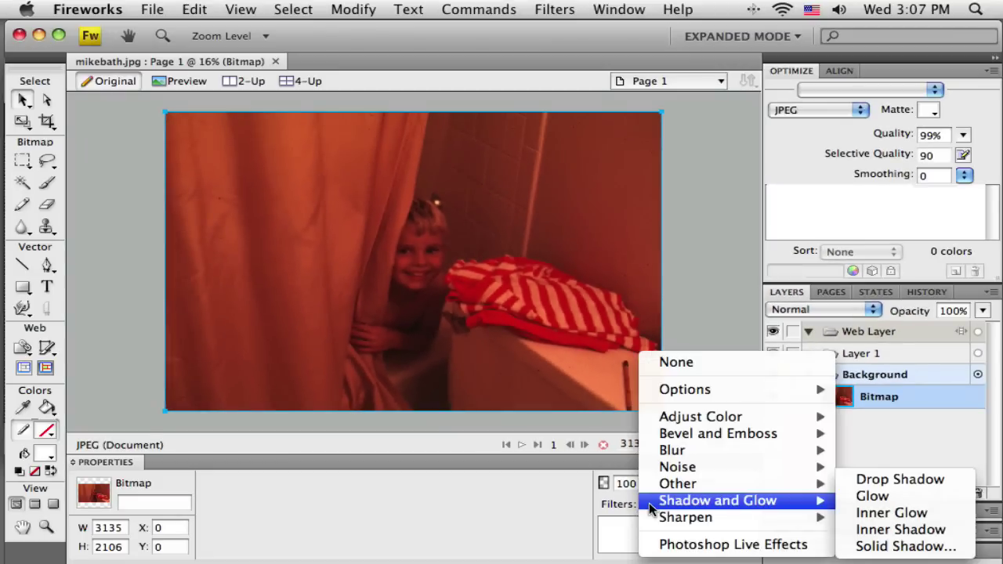
mouse_move(671, 423)
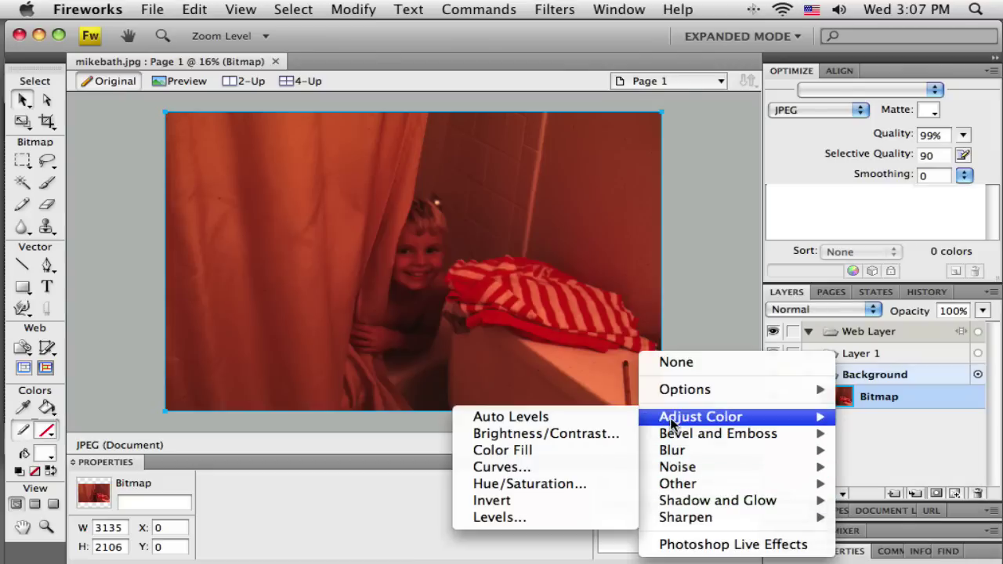
left_click(496, 517)
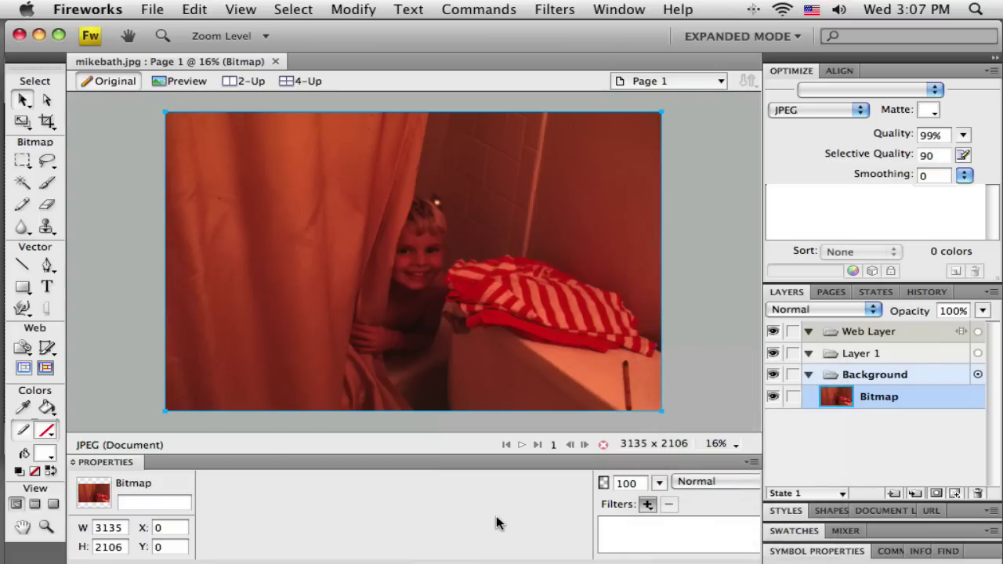
- Auto-set the levels on the RGB channel and confirm the Levels dialog
left_click_drag(585, 164, 785, 73)
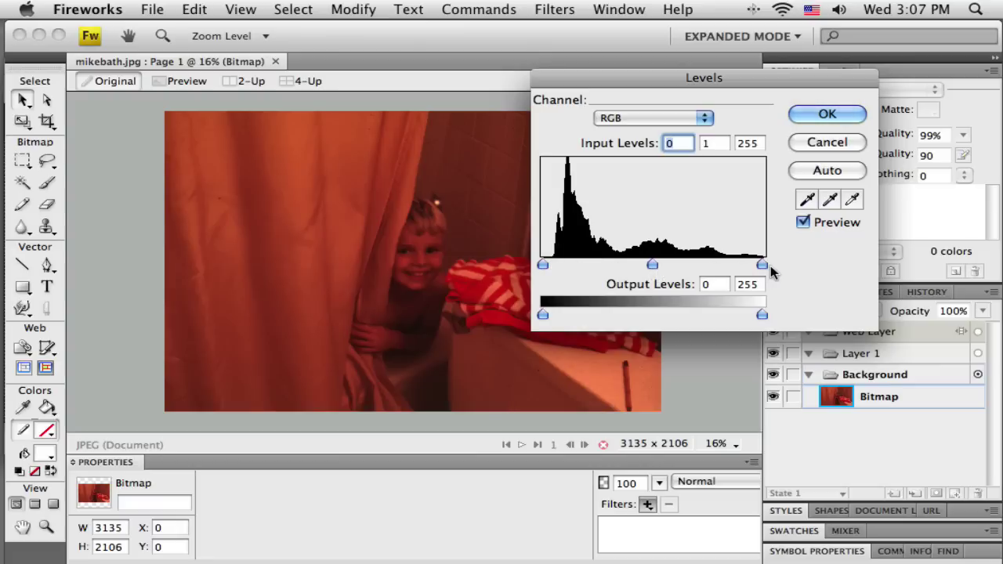
left_click(705, 118)
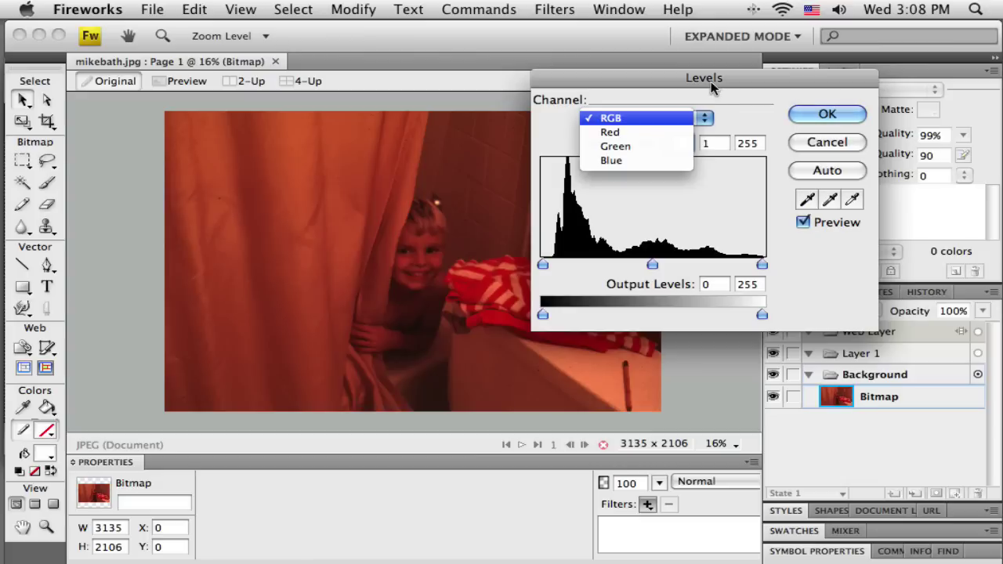
key("Escape")
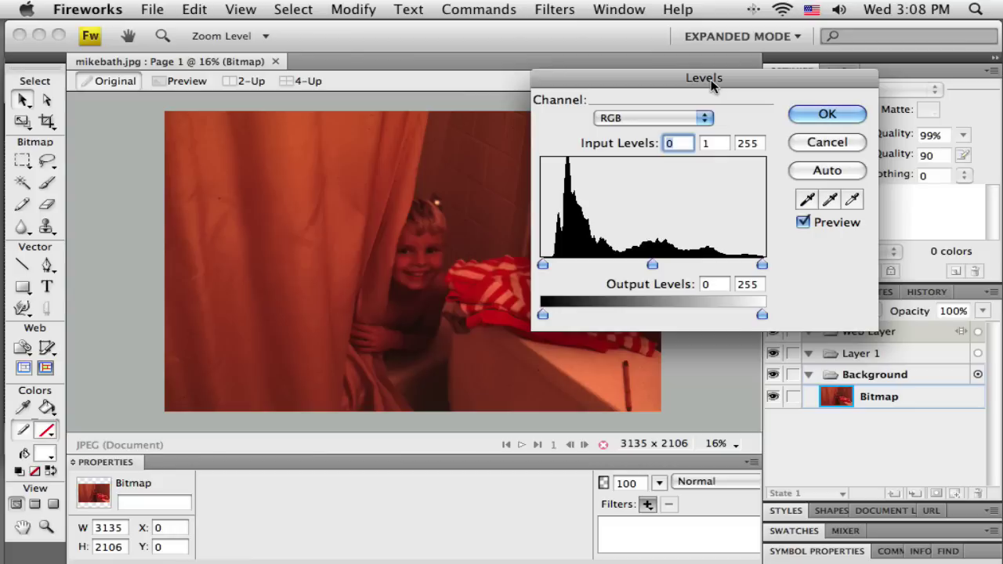
left_click_drag(710, 81, 710, 107)
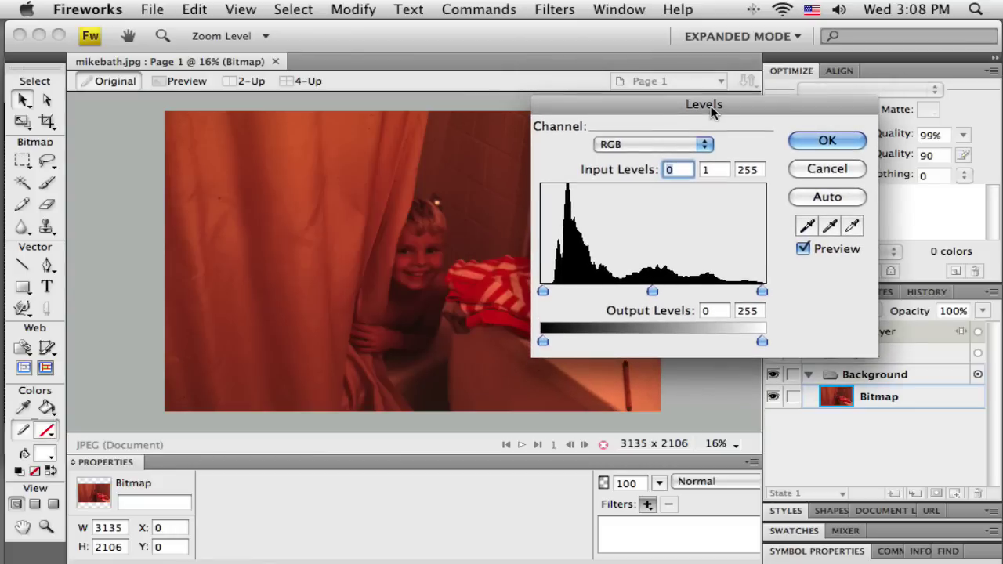
left_click(802, 193)
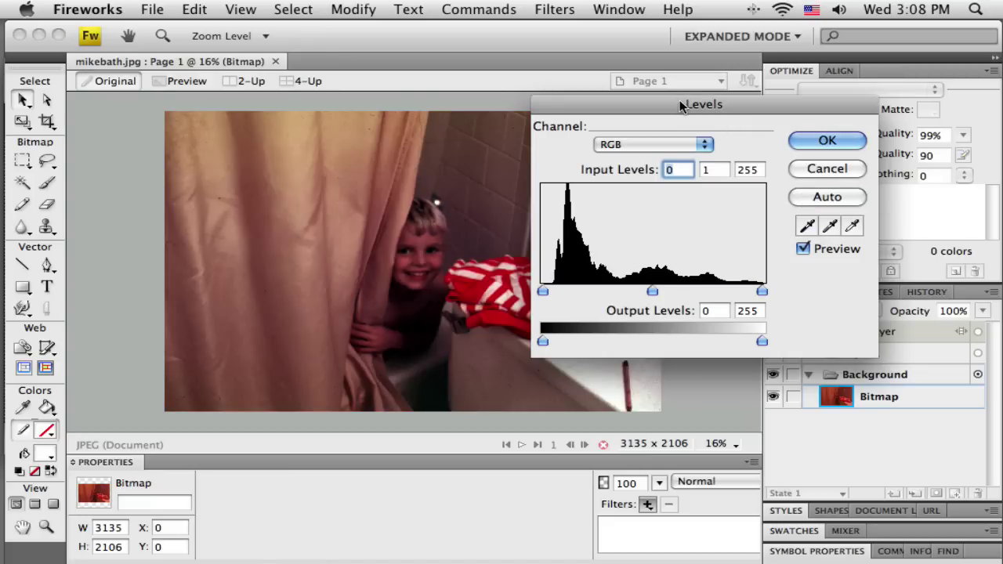
left_click_drag(679, 100, 734, 28)
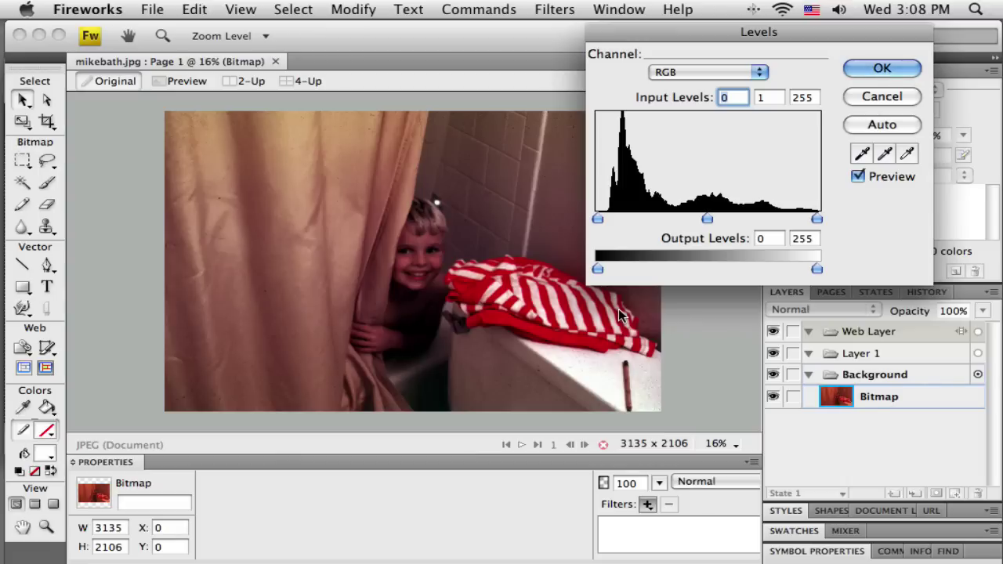
left_click(895, 68)
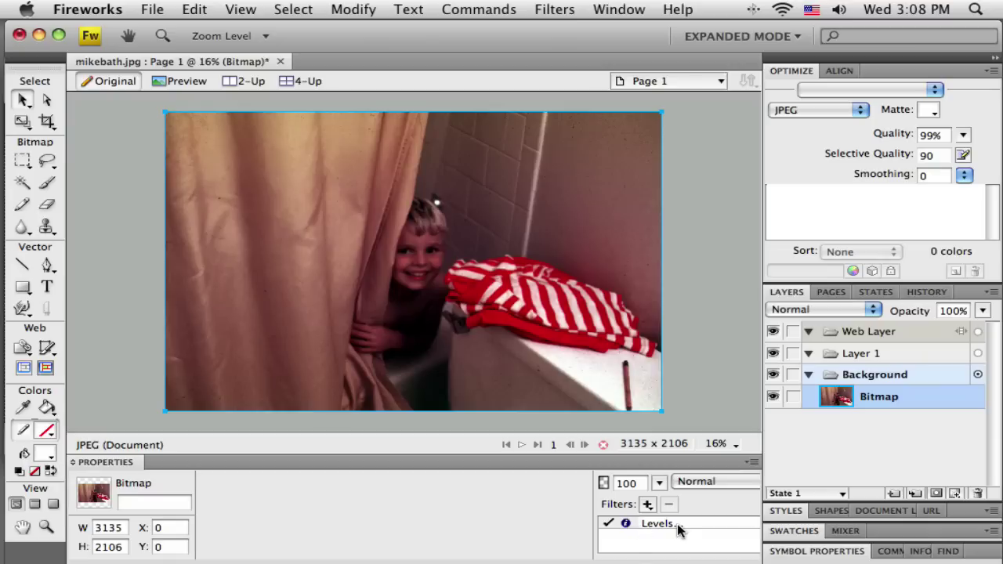
- Toggle the Levels filter on and off to compare, then delete it from the bitmap
left_click(608, 523)
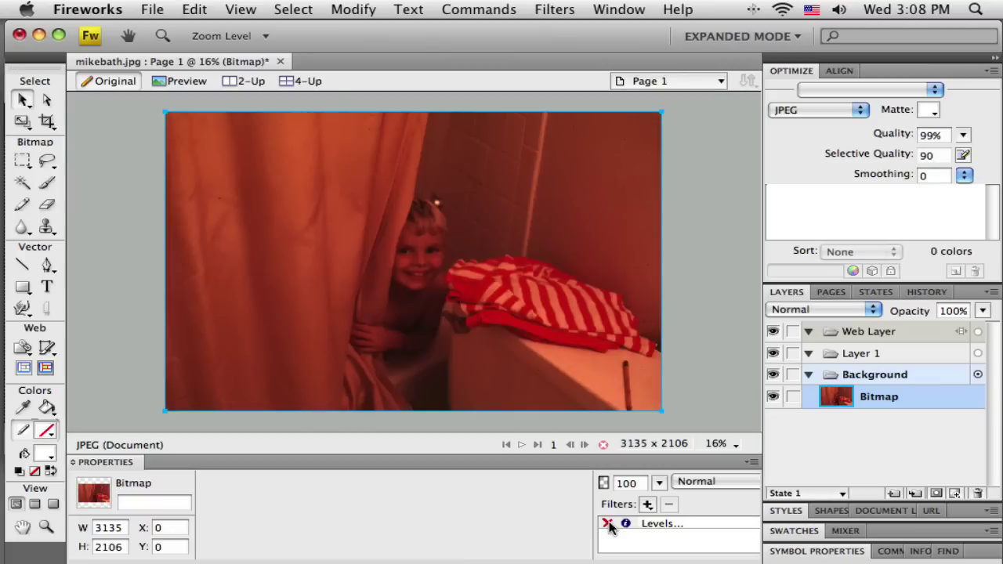
left_click(608, 523)
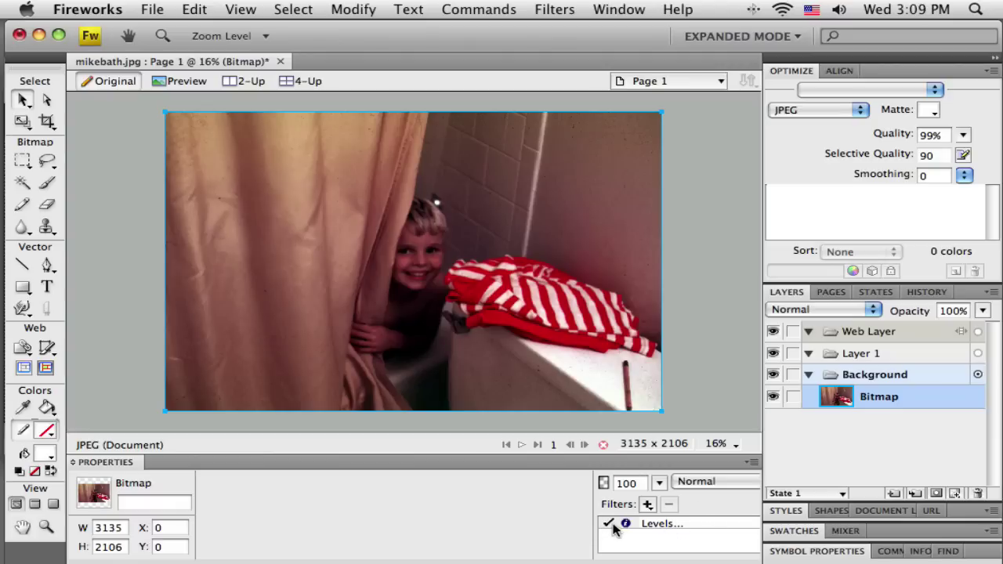
left_click(608, 523)
left_click(608, 523)
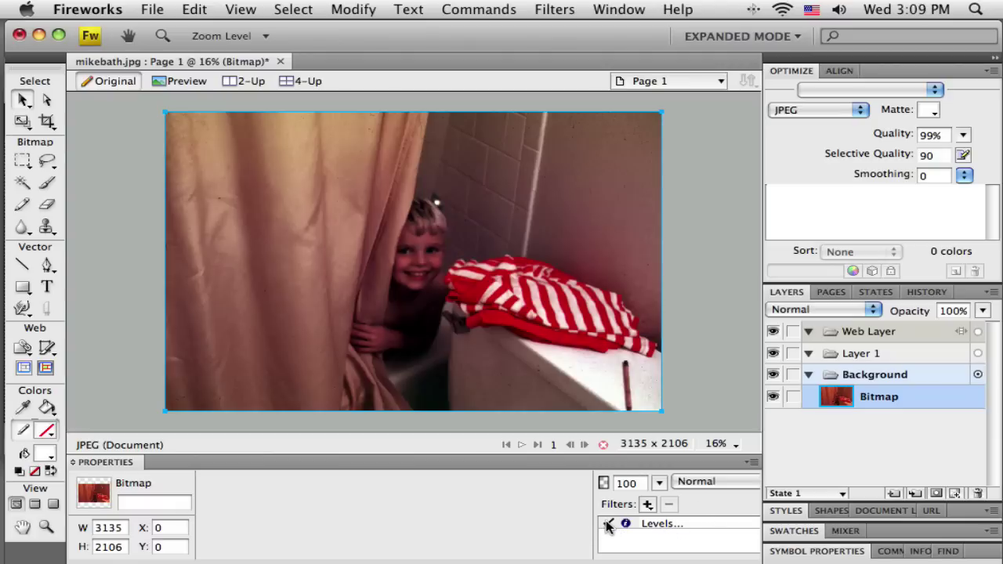
left_click(608, 523)
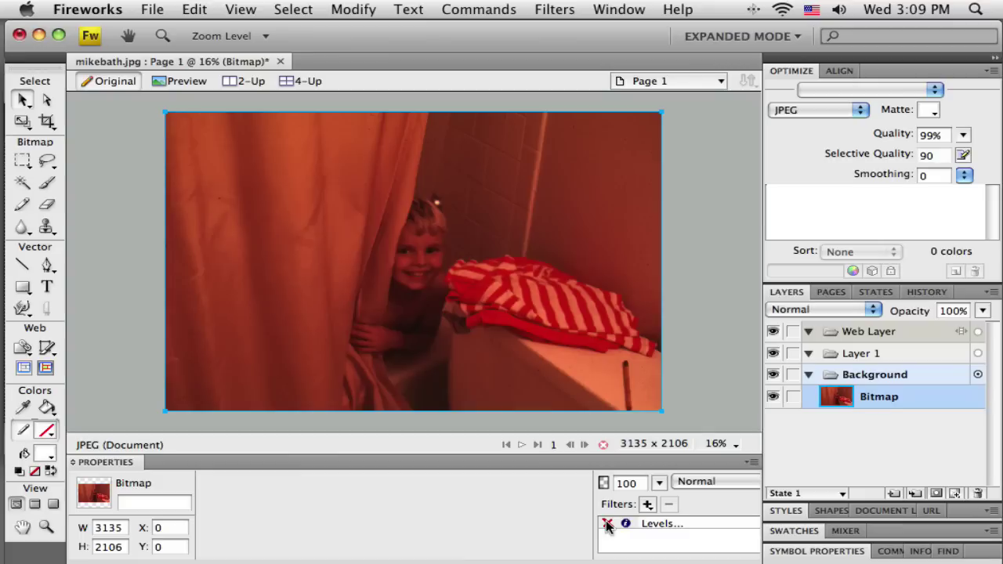
left_click(608, 523)
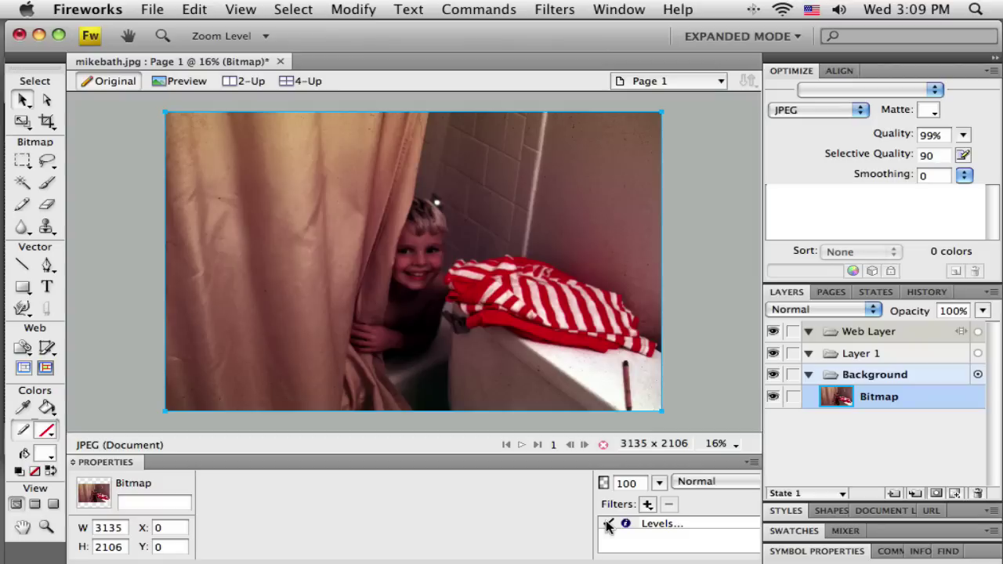
left_click(695, 525)
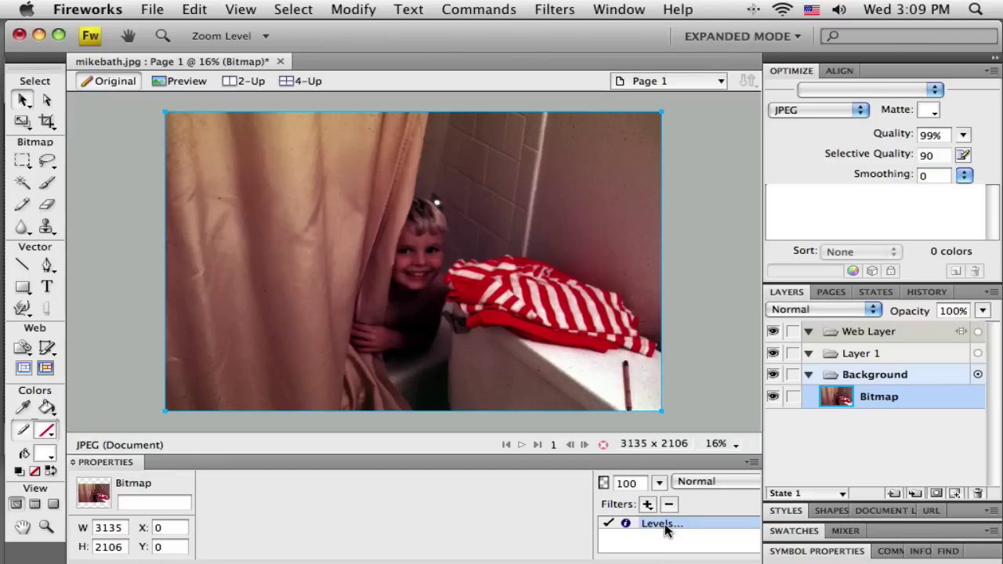
left_click(668, 504)
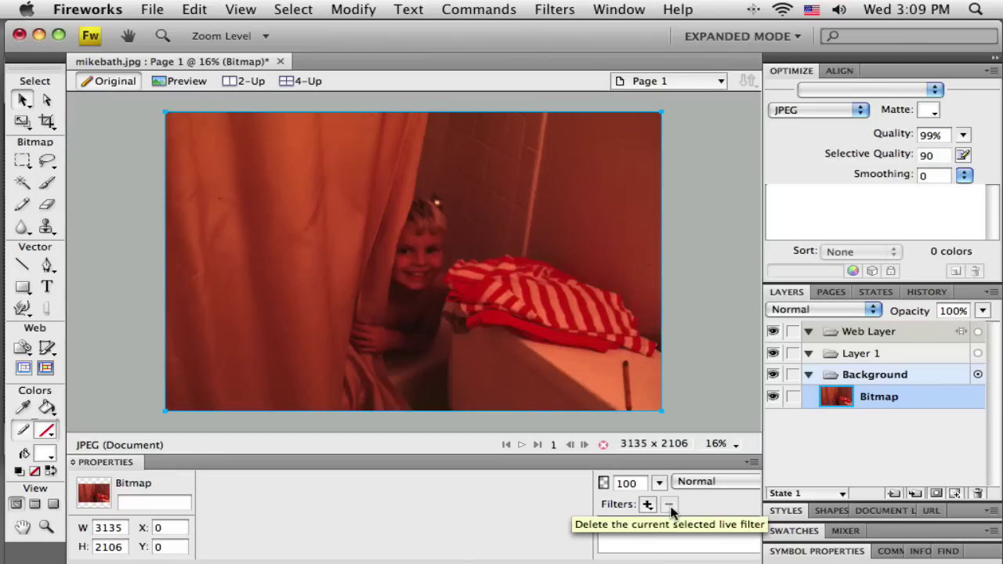
- Add an Adjust Color > Auto Levels live filter to neutralise the reddish cast
left_click(647, 504)
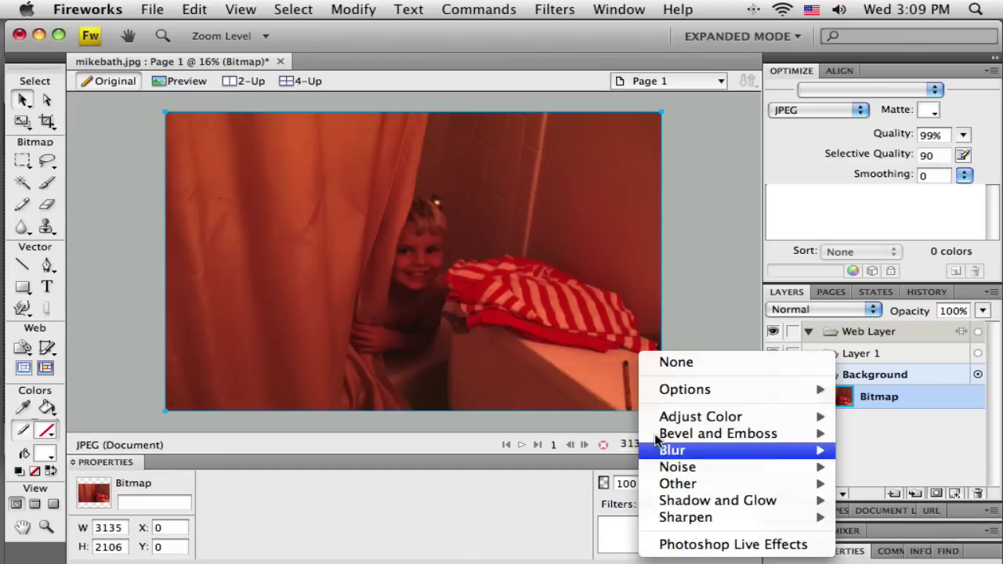
mouse_move(662, 422)
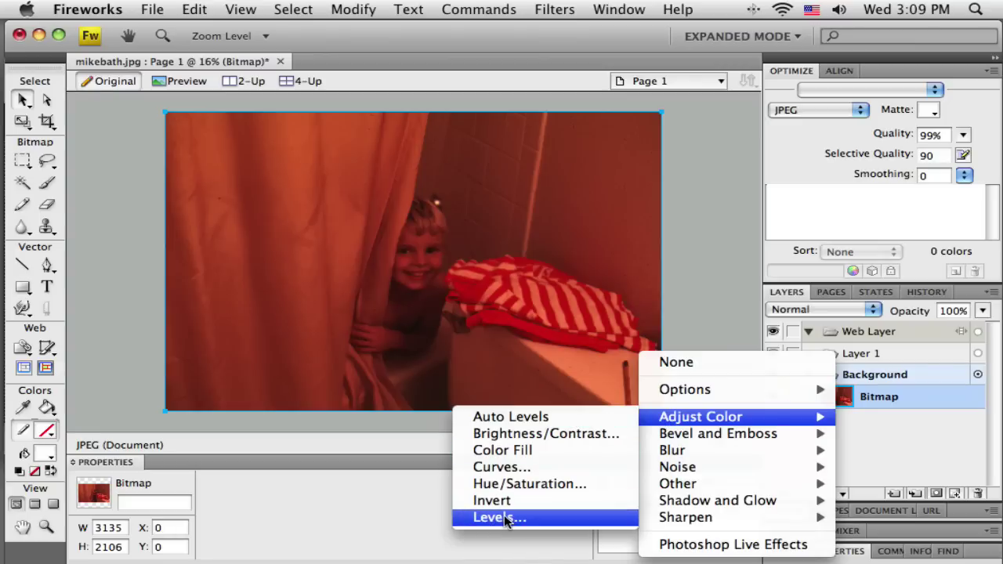
left_click(494, 422)
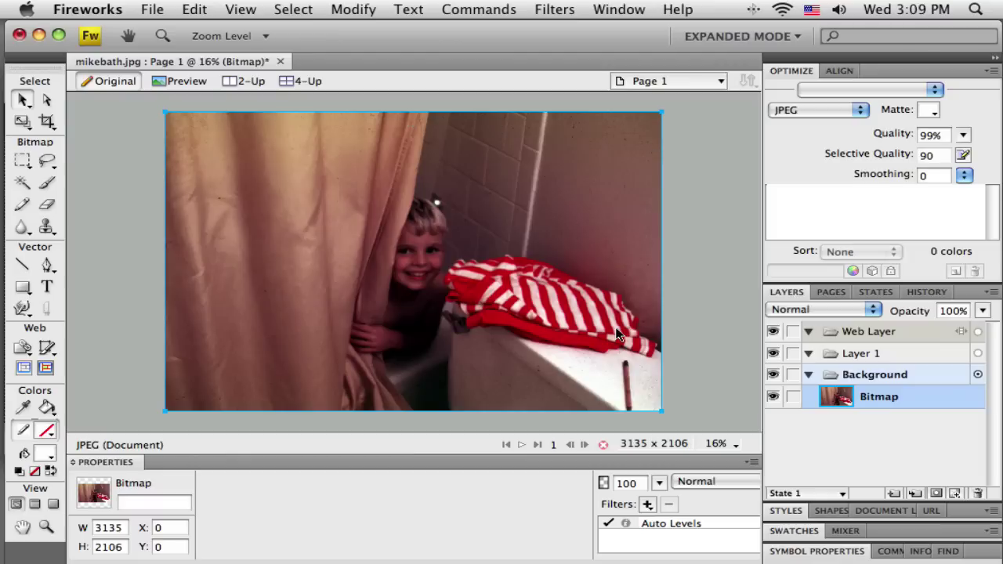
- Draw and fine-tune a crop box around the boy peeking from behind the curtain
left_click(47, 121)
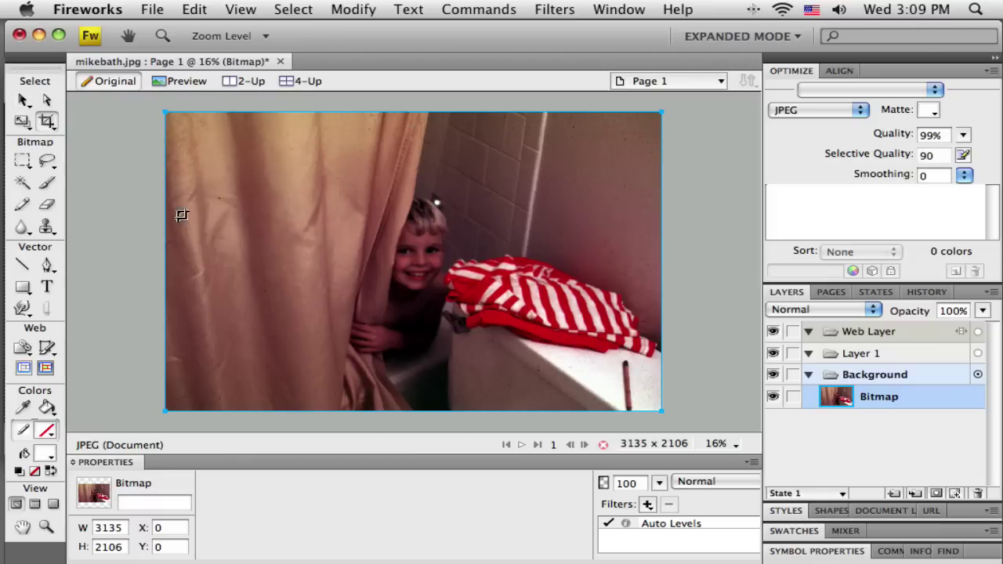
left_click_drag(299, 187, 498, 411)
left_click_drag(441, 316, 435, 315)
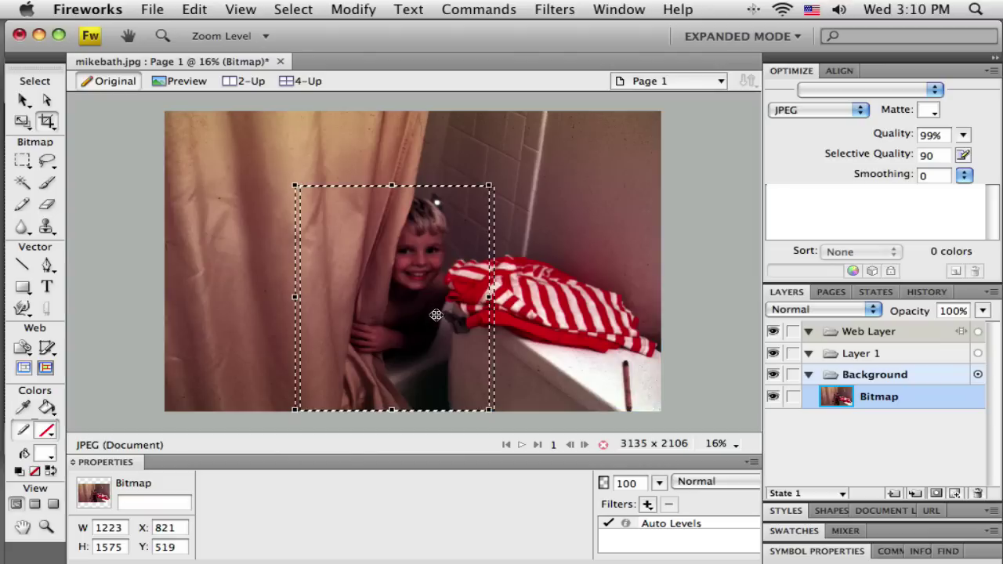
left_click_drag(289, 297, 311, 299)
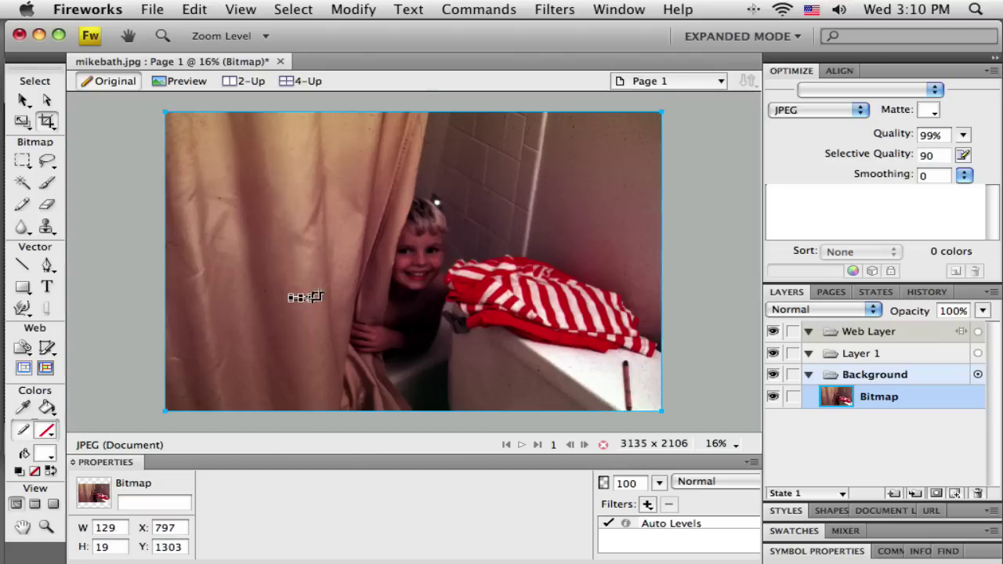
left_click_drag(325, 182, 470, 382)
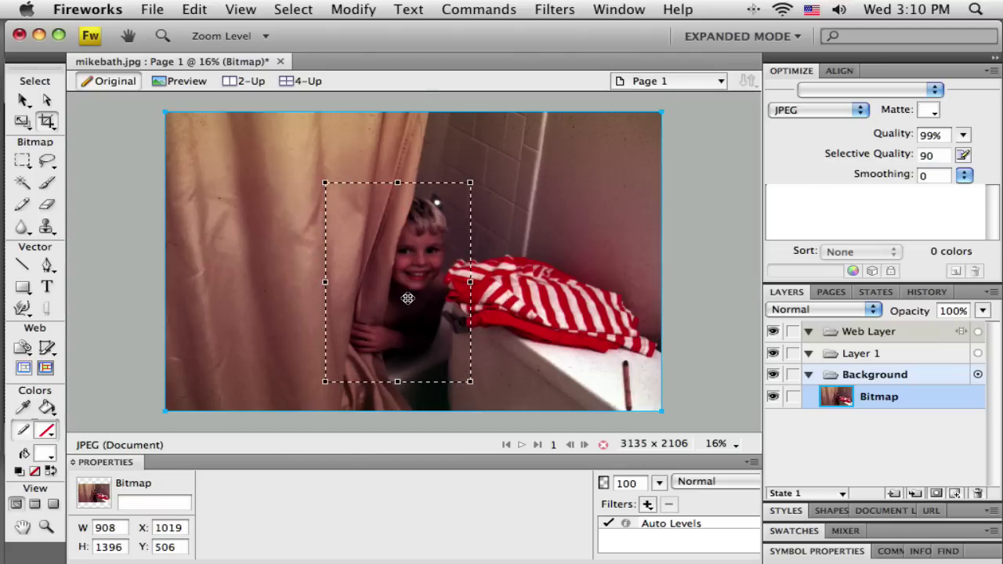
left_click_drag(407, 297, 407, 302)
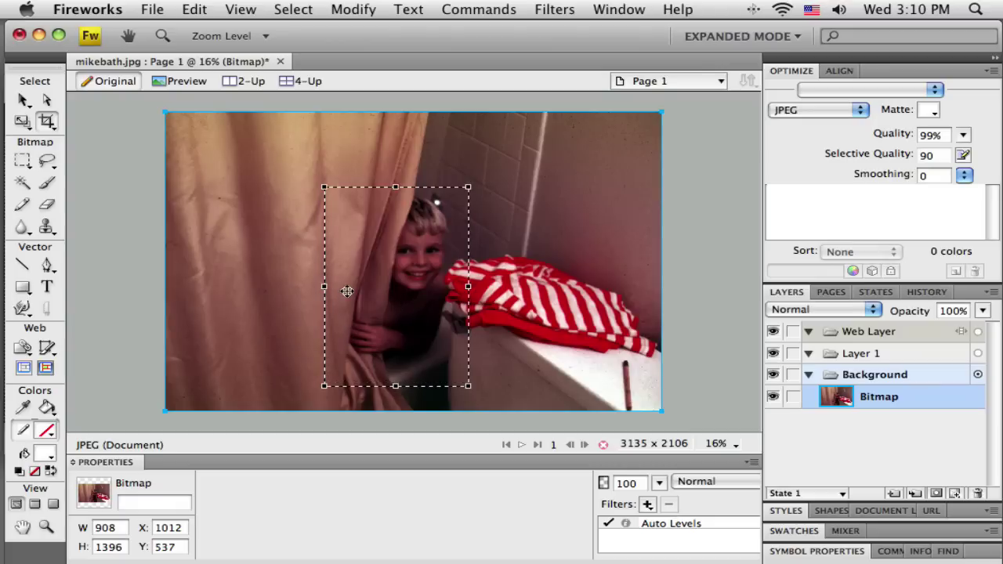
left_click_drag(325, 386, 327, 369)
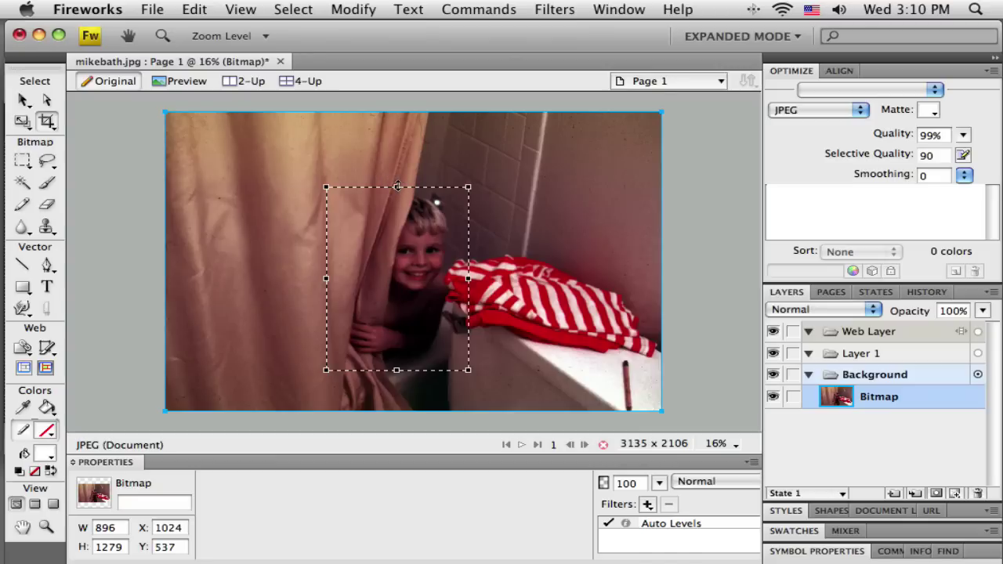
left_click_drag(398, 187, 397, 194)
left_click_drag(400, 304, 400, 298)
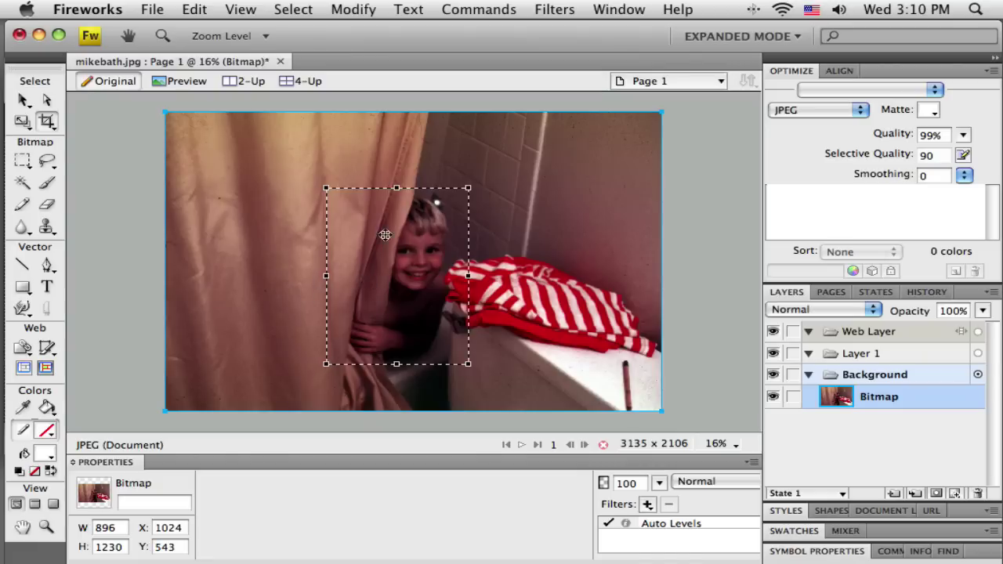
left_click_drag(382, 271, 410, 291)
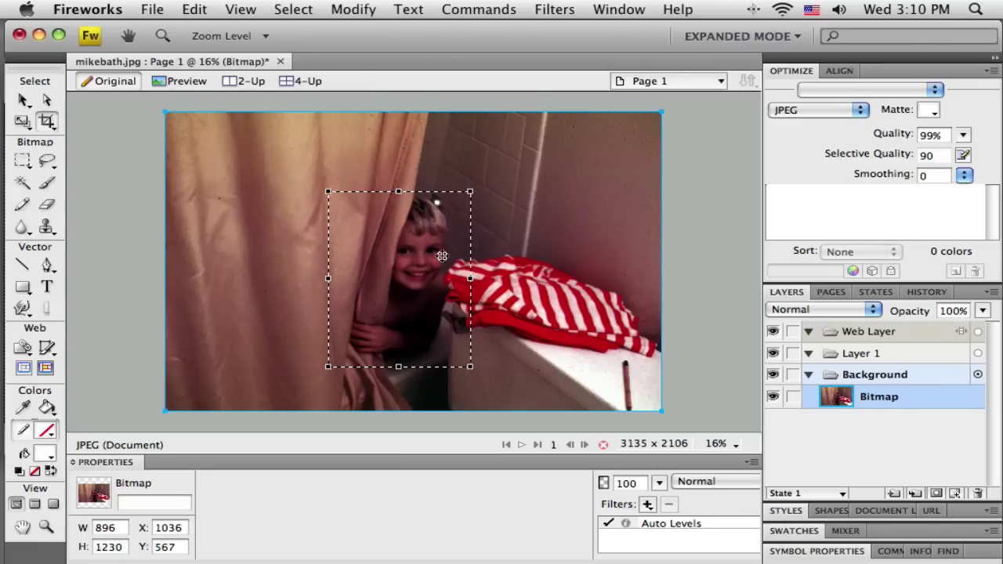
mouse_move(416, 300)
left_mouse_down()
mouse_move(410, 311)
mouse_move(452, 334)
mouse_move(409, 310)
mouse_move(427, 314)
left_mouse_up()
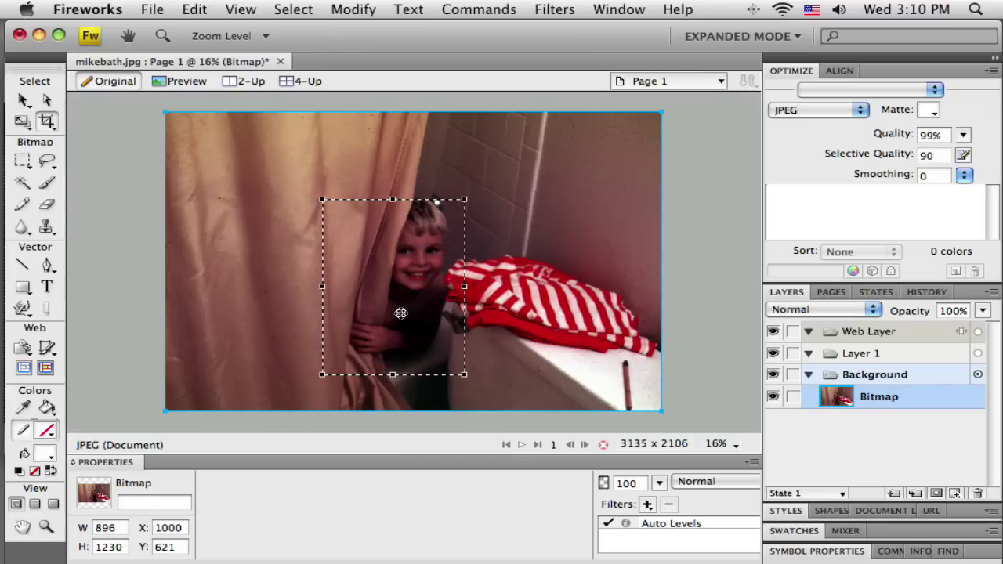
- Commit the 896 × 1230 crop, zoom to 25%, and deselect to show document settings
double_click(400, 314)
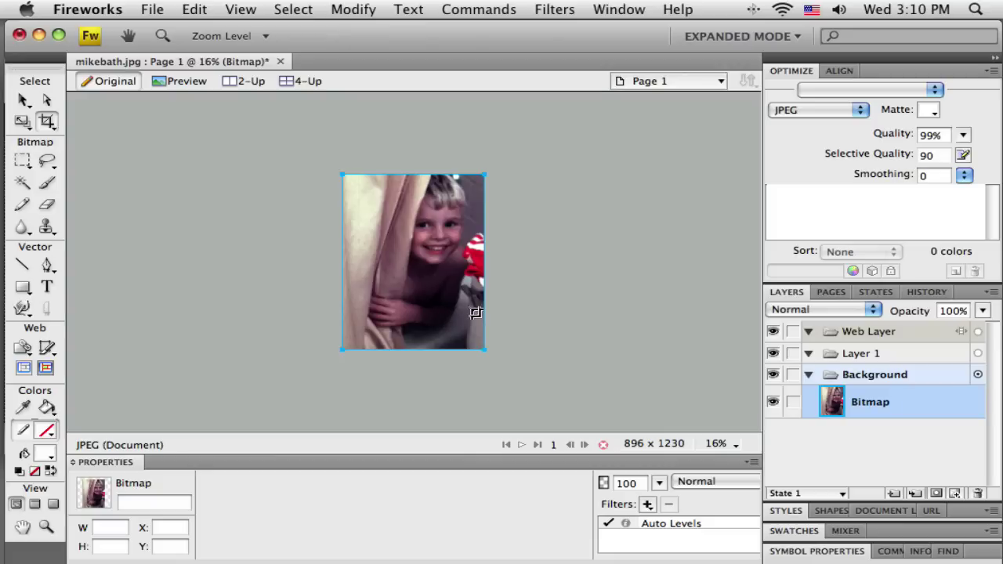
left_click(23, 100)
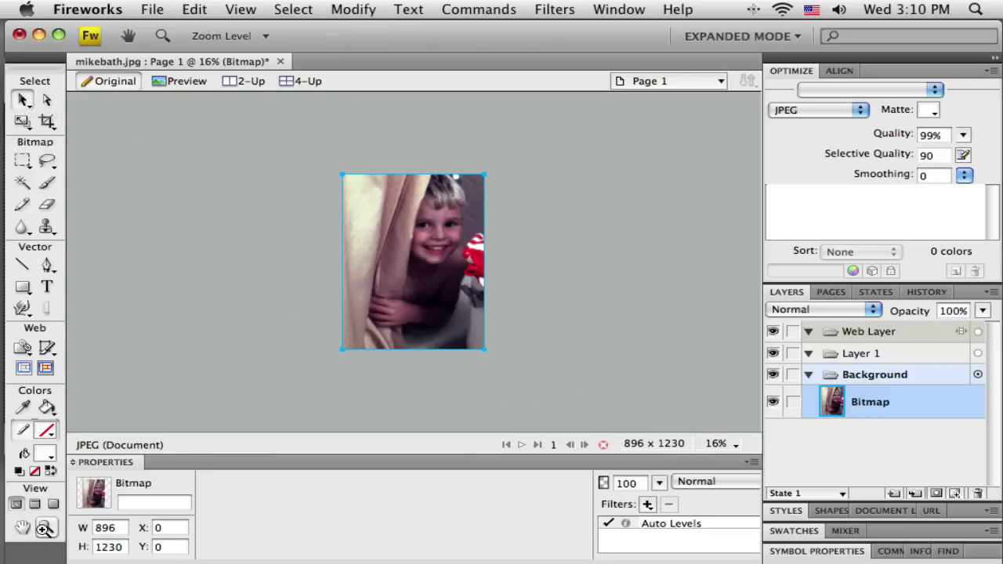
left_click(45, 526)
left_click_drag(331, 166, 535, 384)
left_click(22, 99)
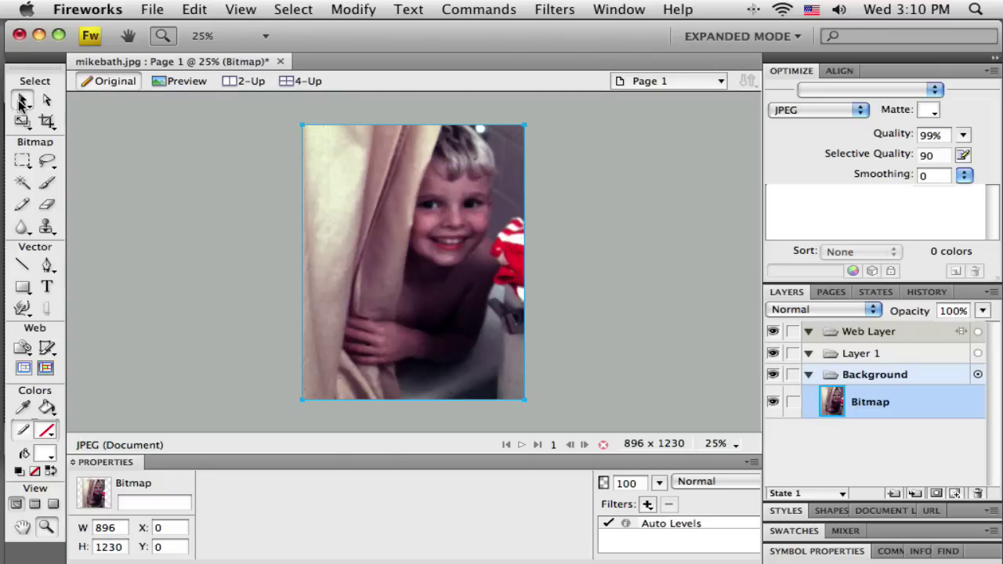
left_click(261, 246)
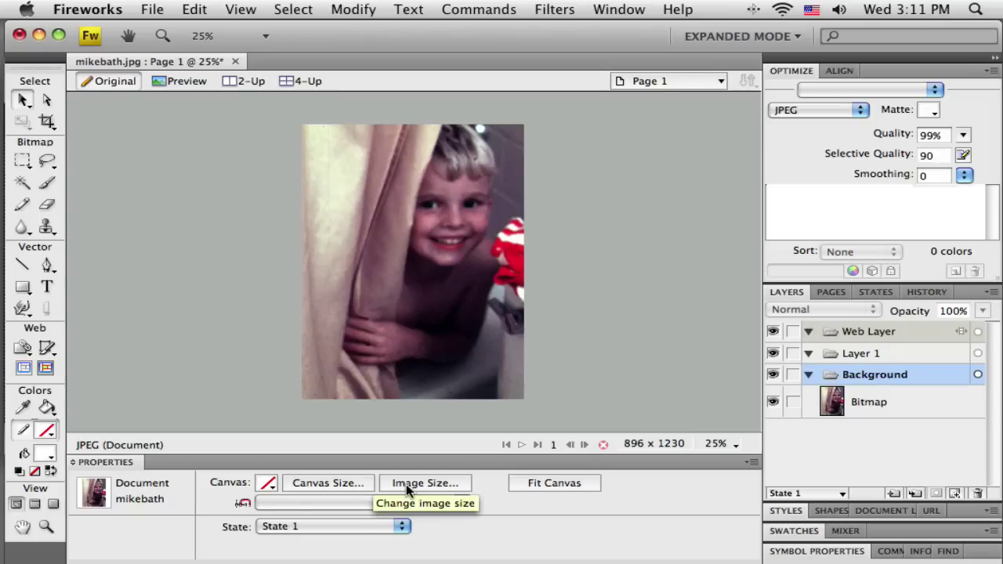
- In Image Size, enter a 150-pixel width with constrained proportions, giving 150 × 206
left_click(361, 9)
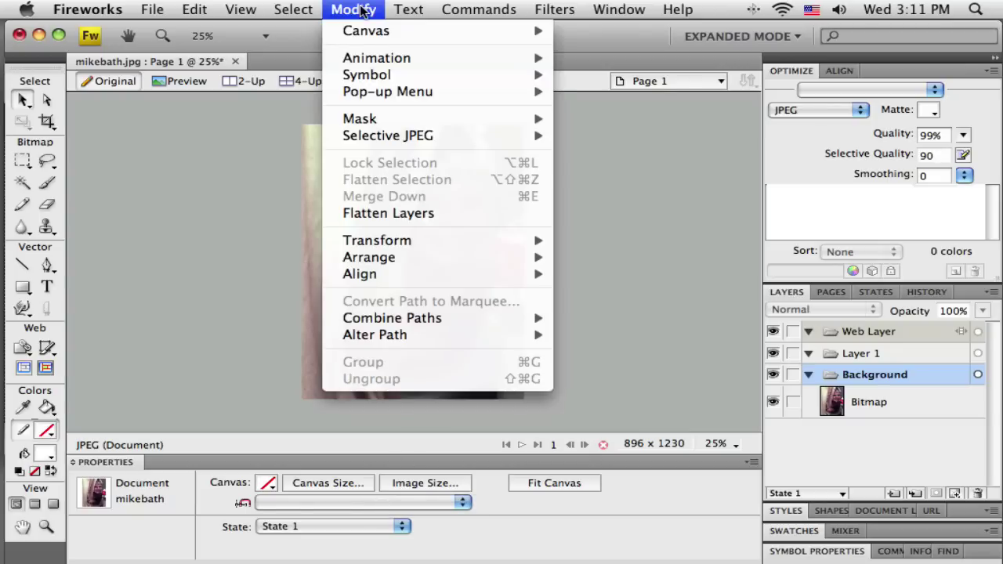
mouse_move(366, 31)
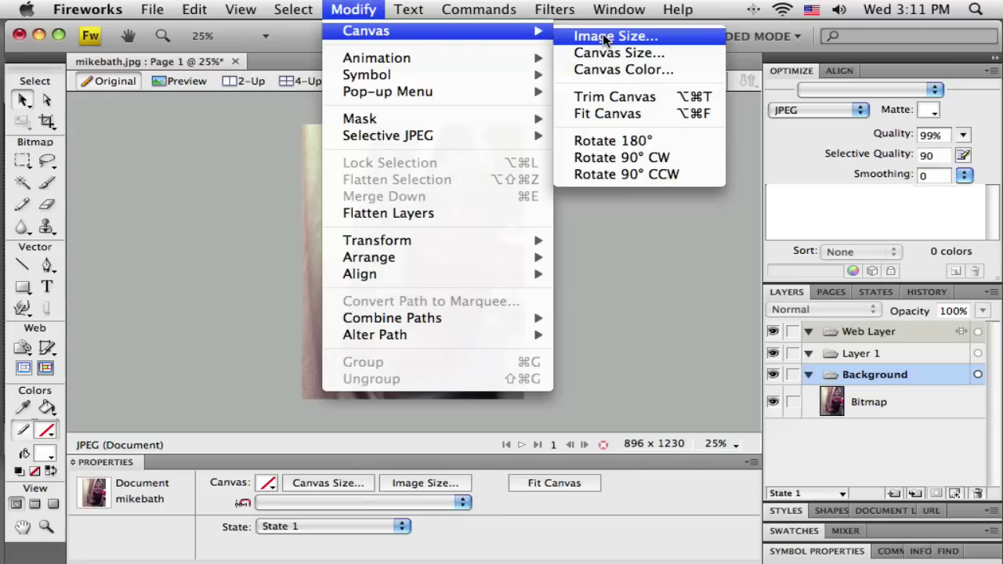
left_click(661, 387)
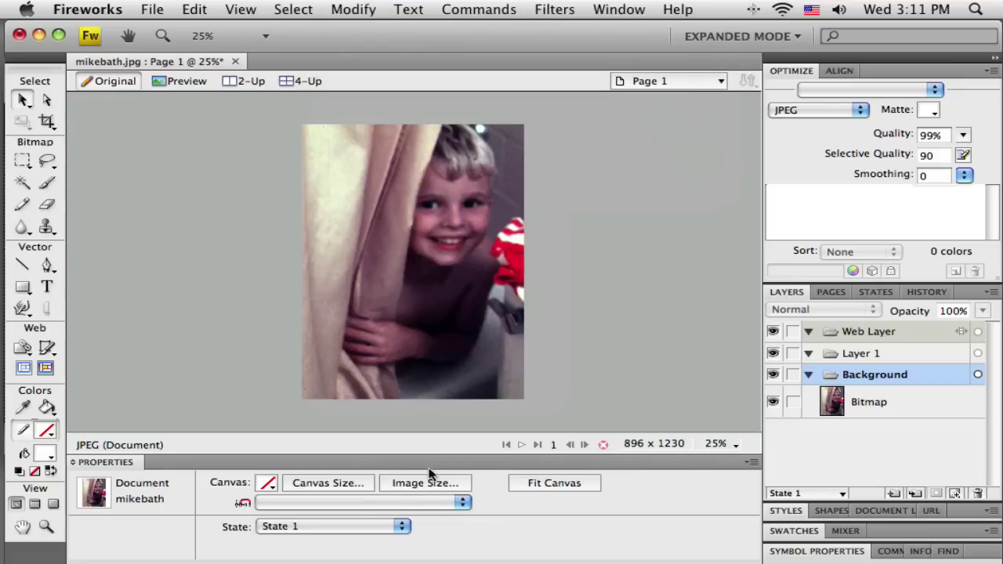
left_click(406, 484)
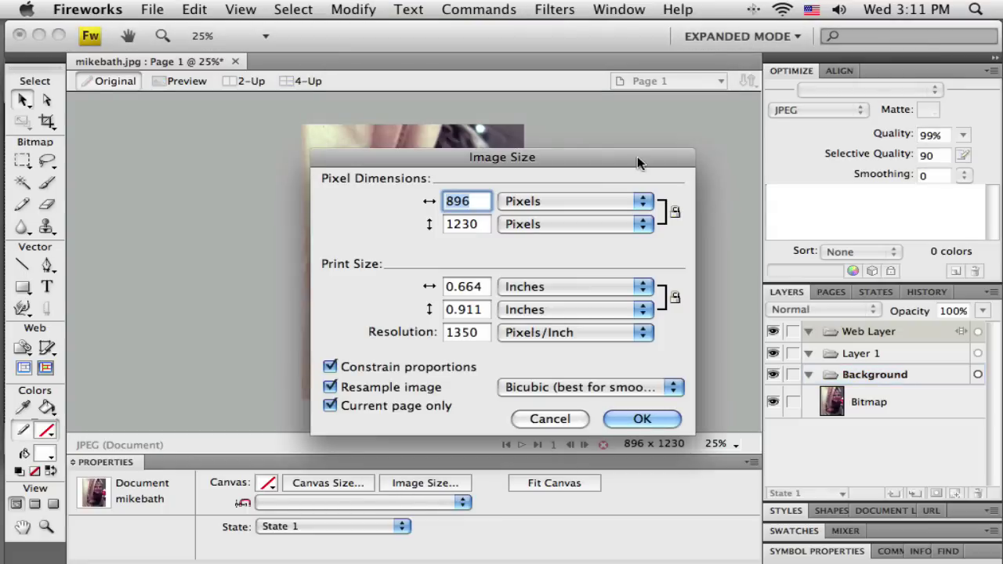
left_click_drag(636, 155, 702, 99)
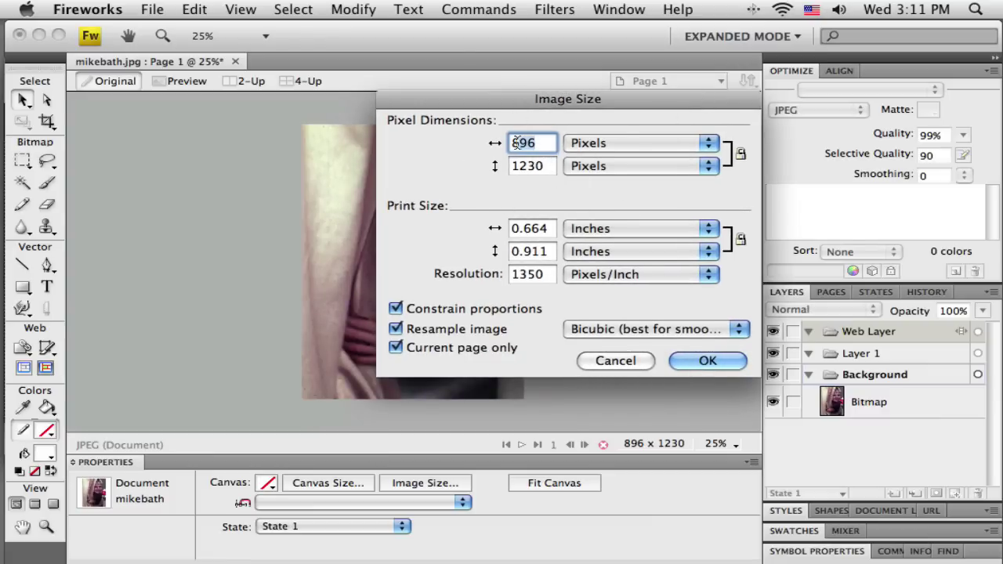
type("150")
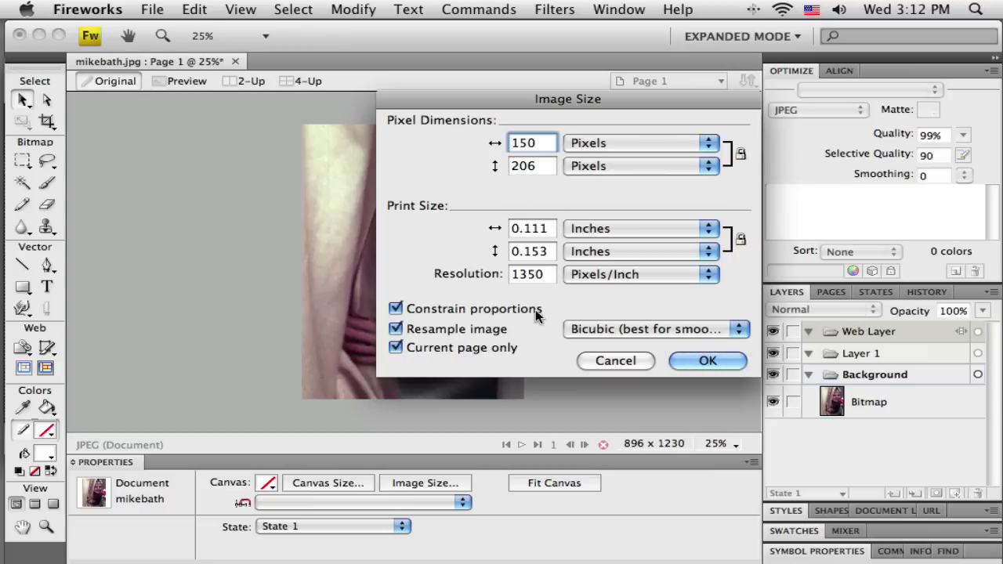
- Apply the 150 × 206 pixel resize and view the photo at 100% zoom
left_click(693, 362)
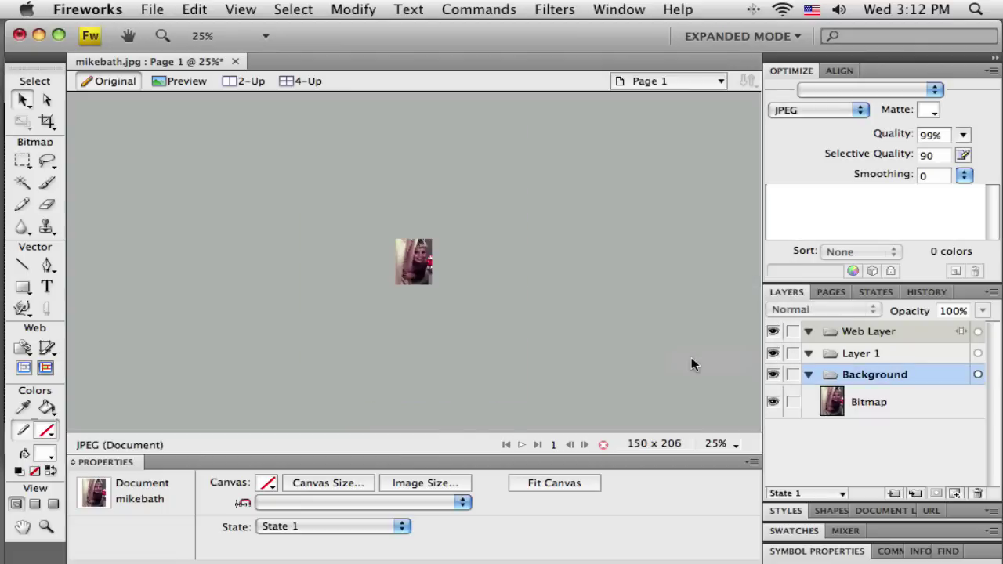
left_click(719, 443)
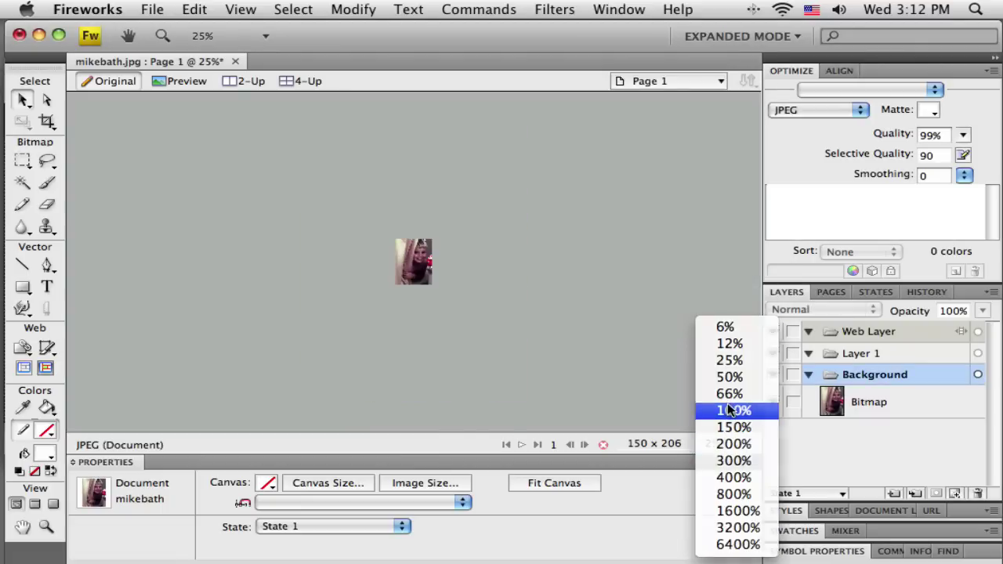
left_click(729, 409)
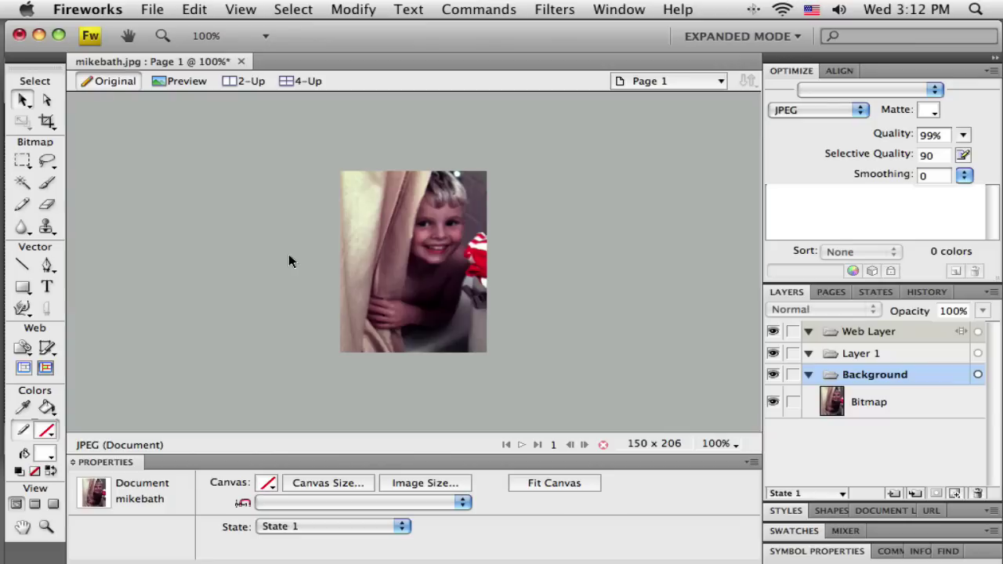
left_click(149, 15)
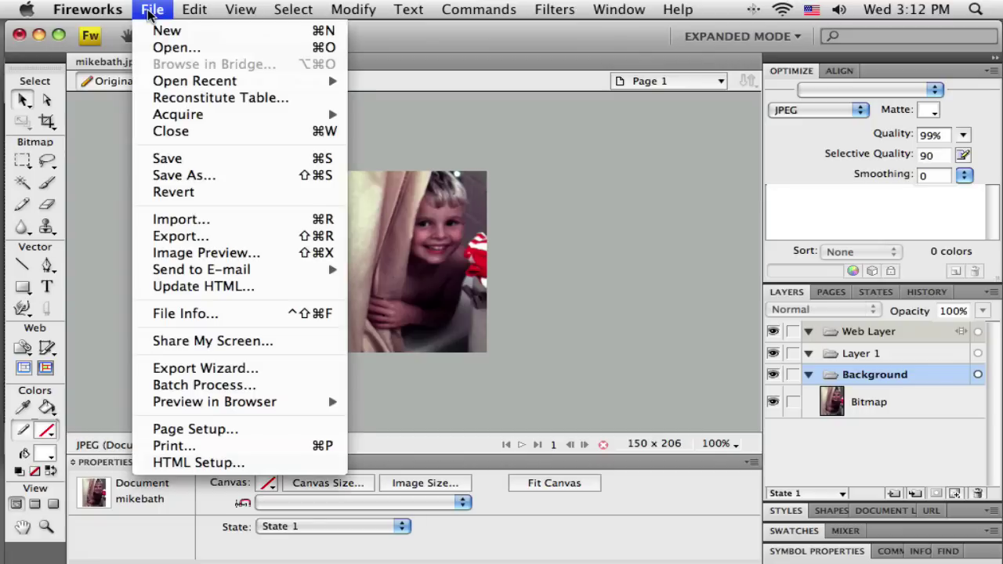
- Open Image Preview in 2-Up view and set the lower pane's JPEG quality to 90%
left_click(196, 253)
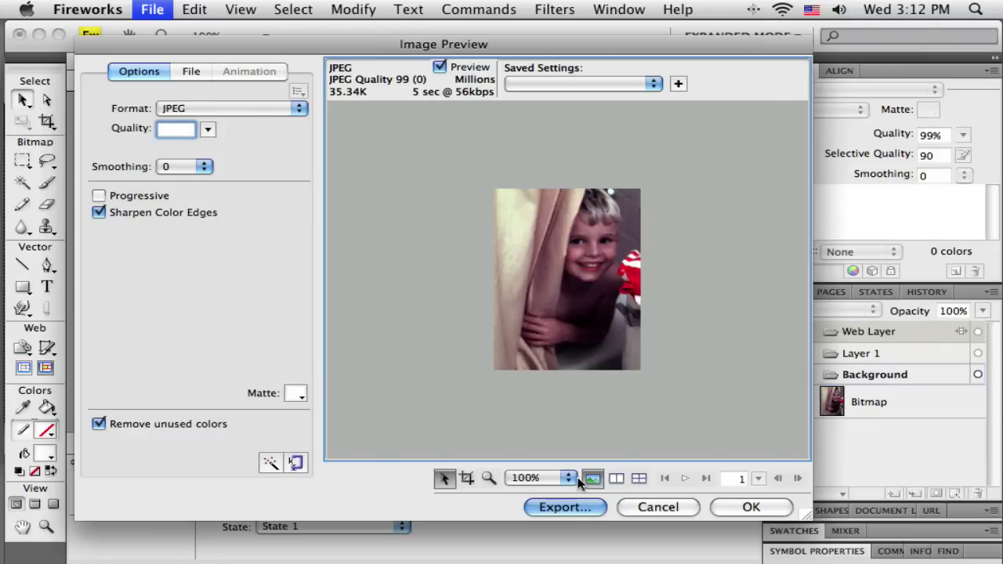
left_click(621, 479)
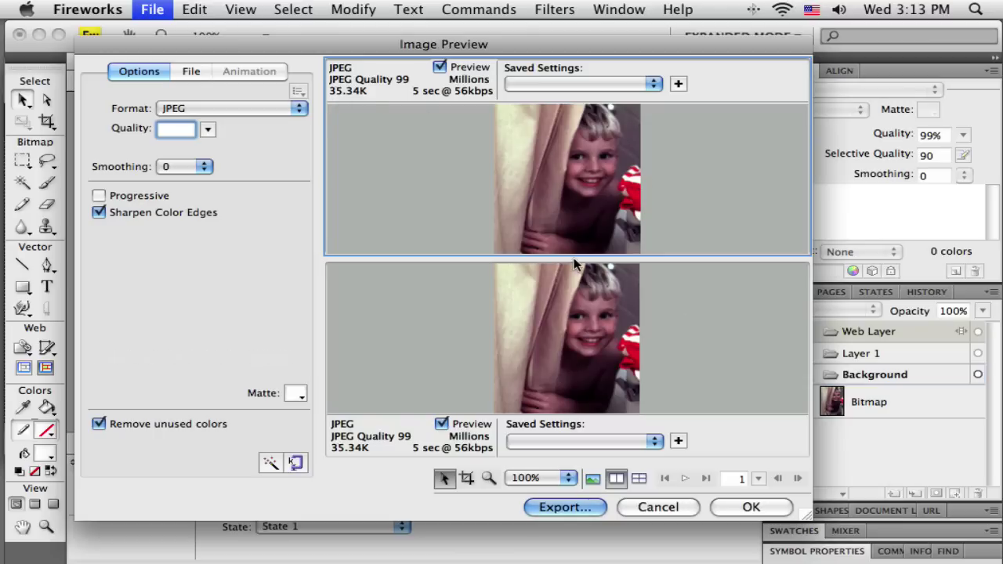
left_click(445, 332)
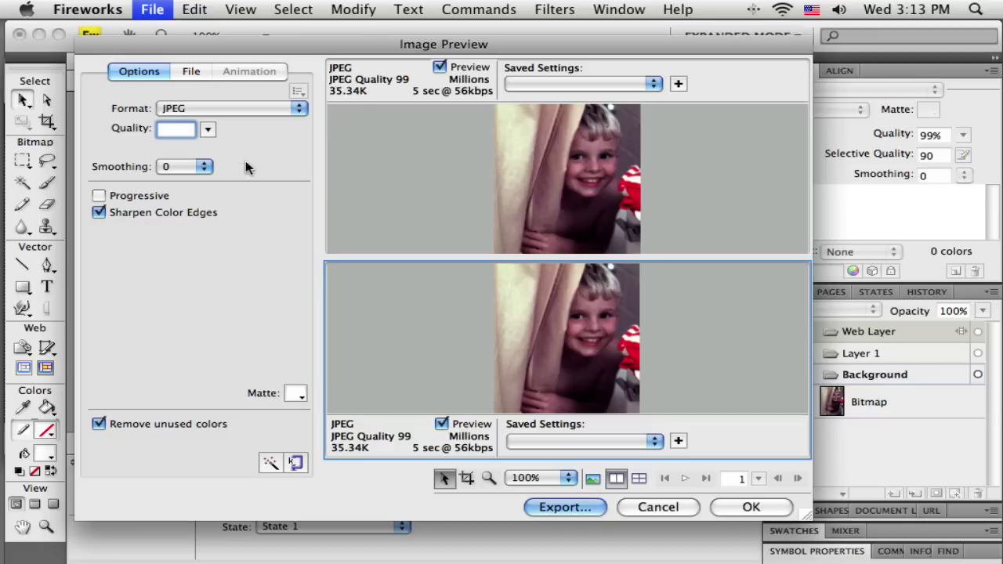
left_click(208, 130)
left_click_drag(208, 133, 207, 137)
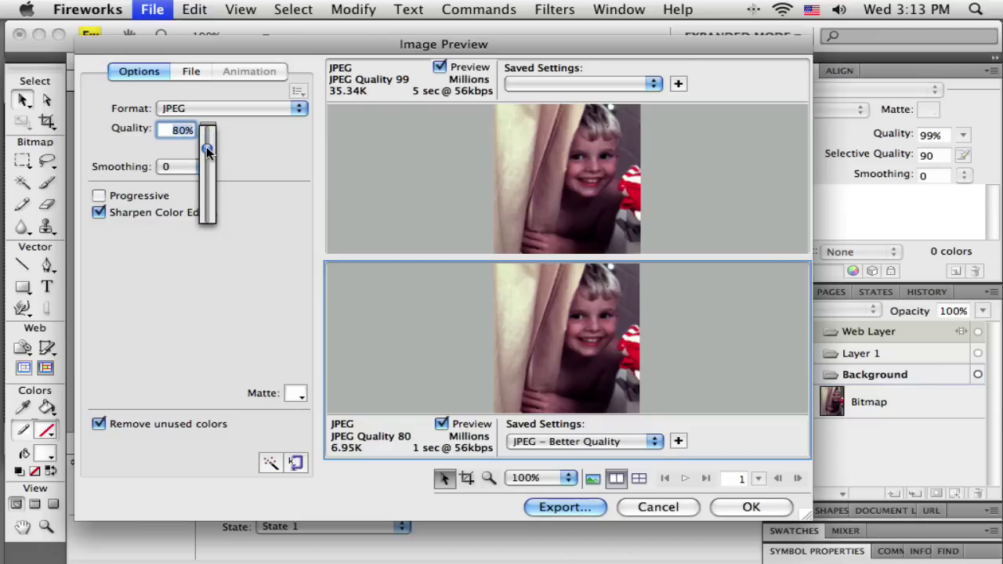
left_click(442, 277)
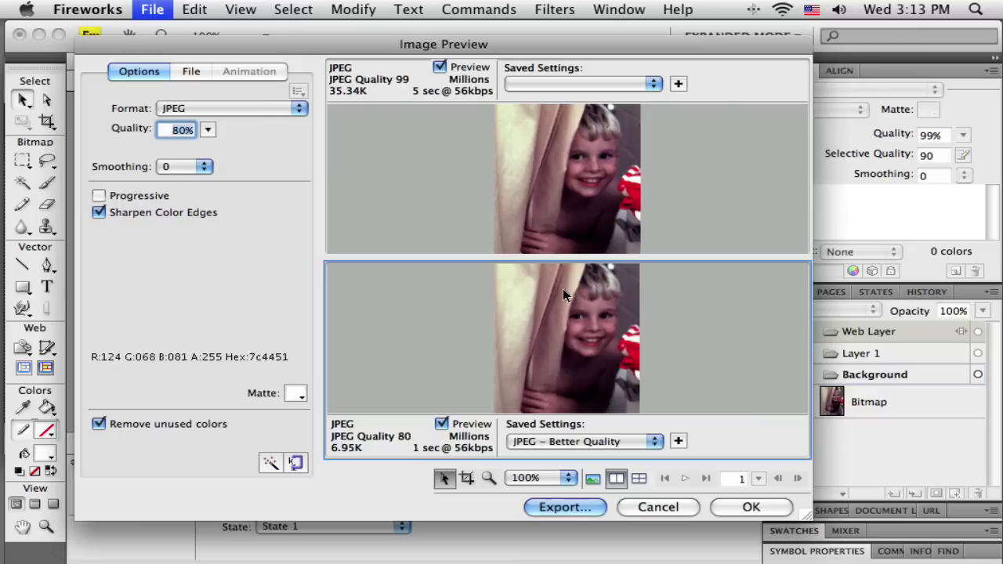
left_click_drag(208, 131, 210, 123)
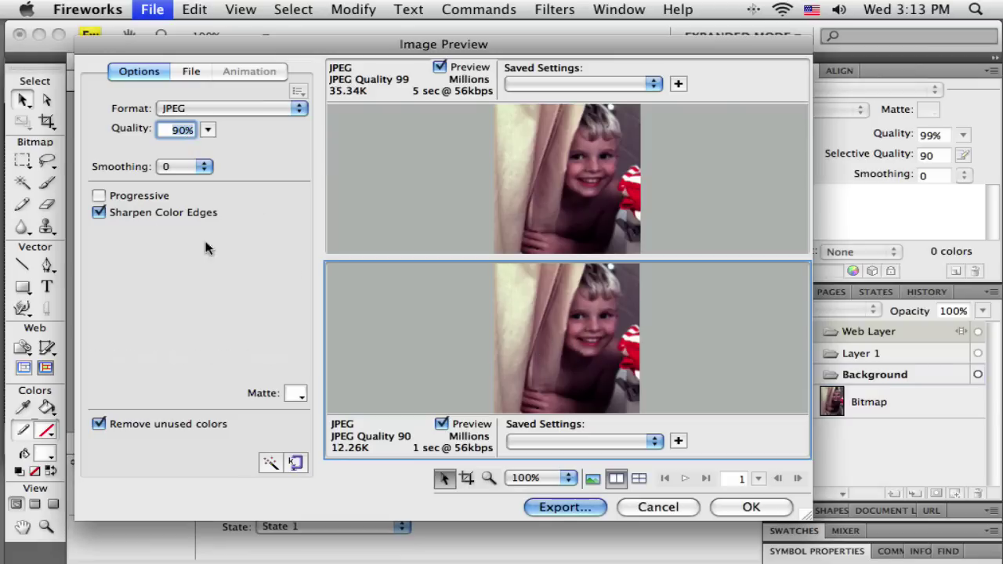
- Compare colour edge sharpening and the original preview against 90% quality, then open Export
left_click(98, 213)
left_click(98, 213)
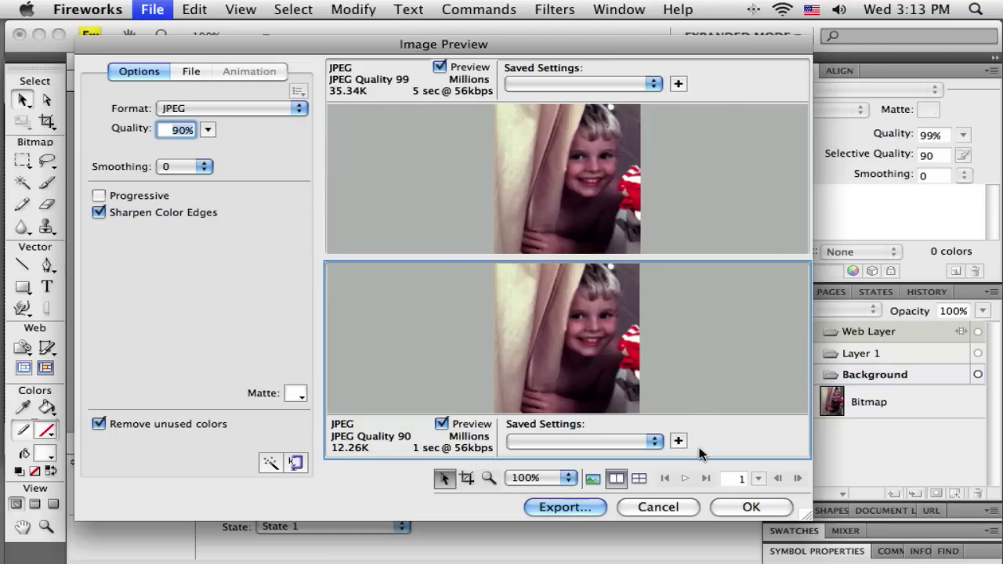
left_click(426, 235)
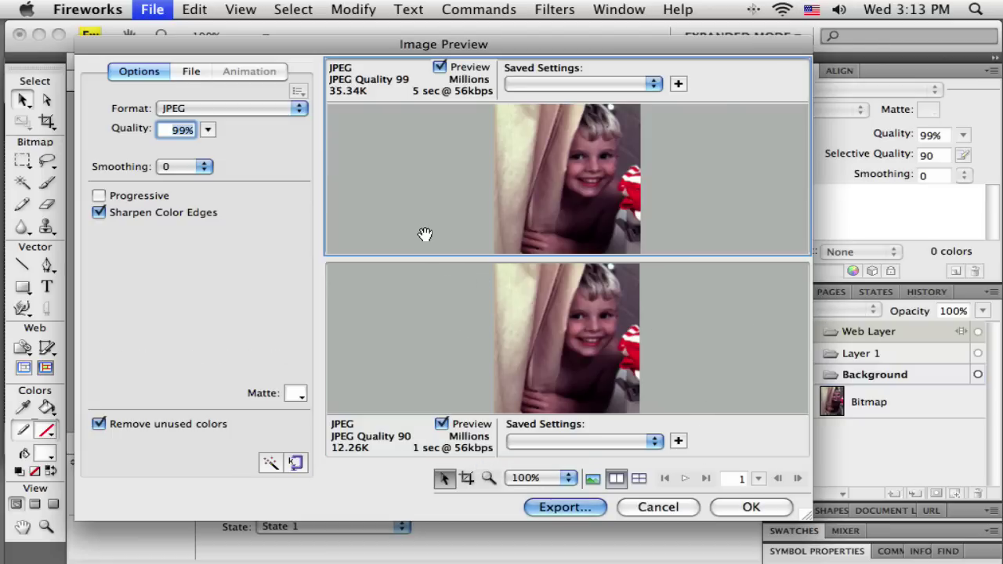
left_click(432, 339)
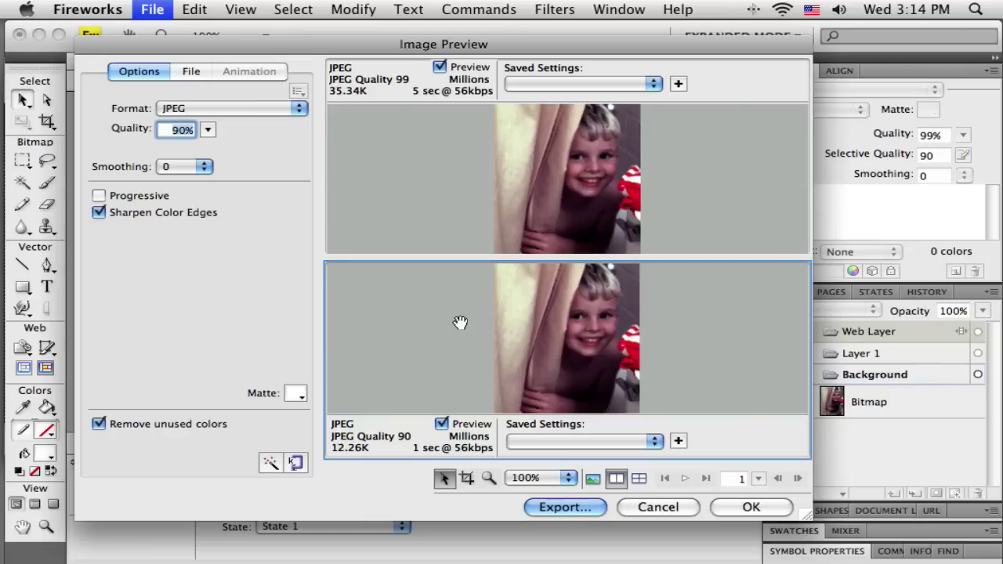
left_click(586, 508)
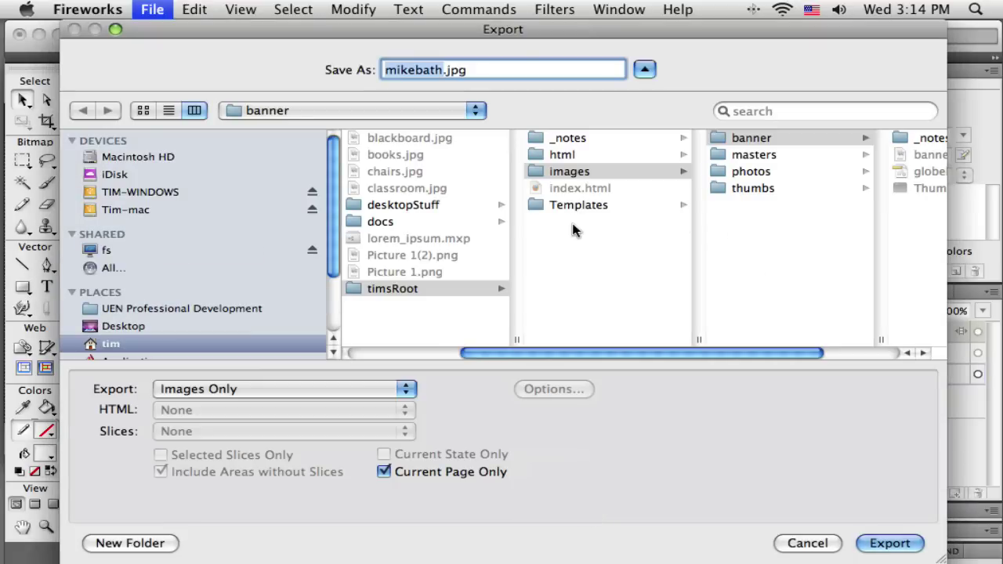
- Export the photo as mikebath150.jpg into the images/photos folder
left_click(714, 174)
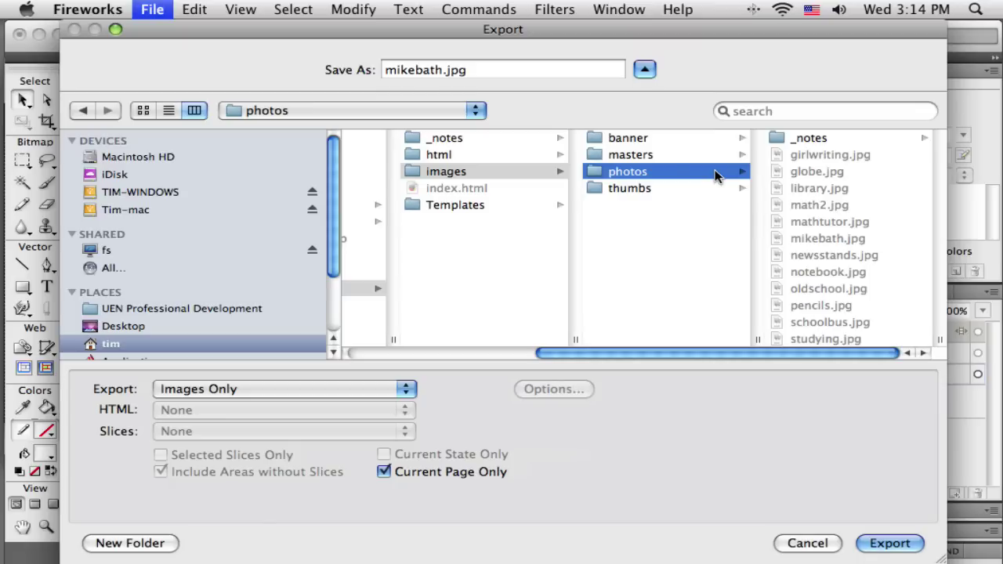
left_click(443, 70)
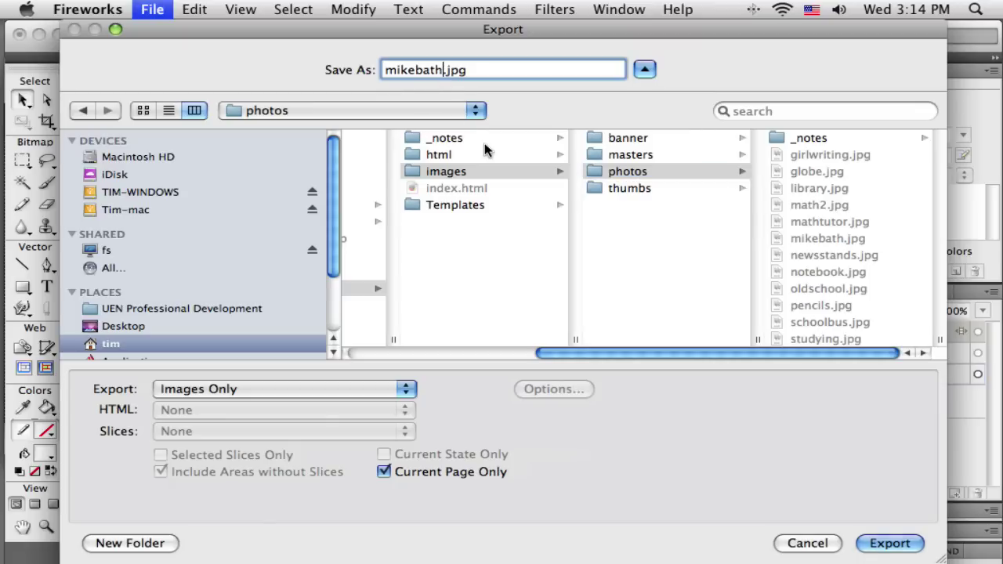
type("150")
mouse_move(726, 33)
left_mouse_down()
mouse_move(745, 54)
mouse_move(715, 33)
left_mouse_up()
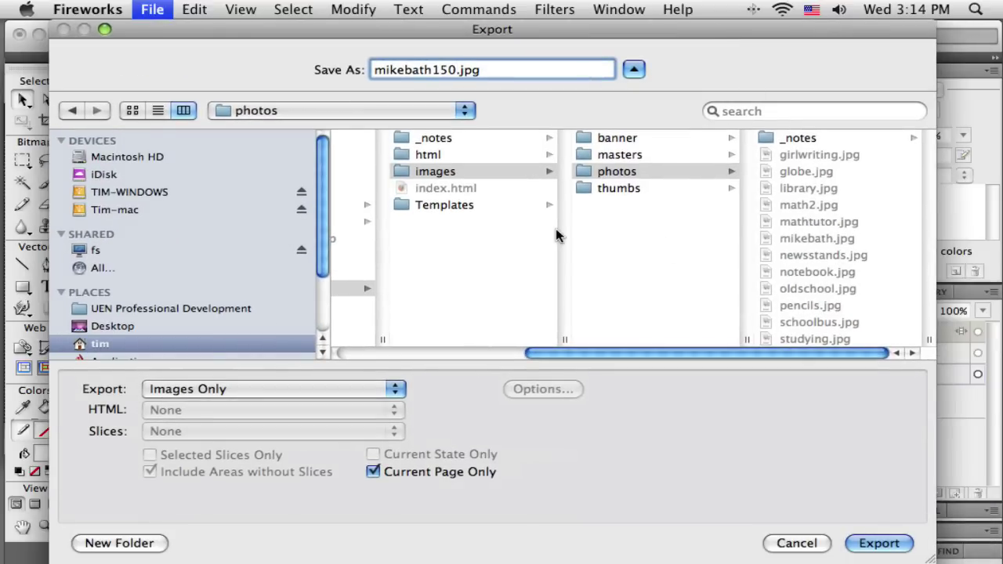
left_click(468, 207)
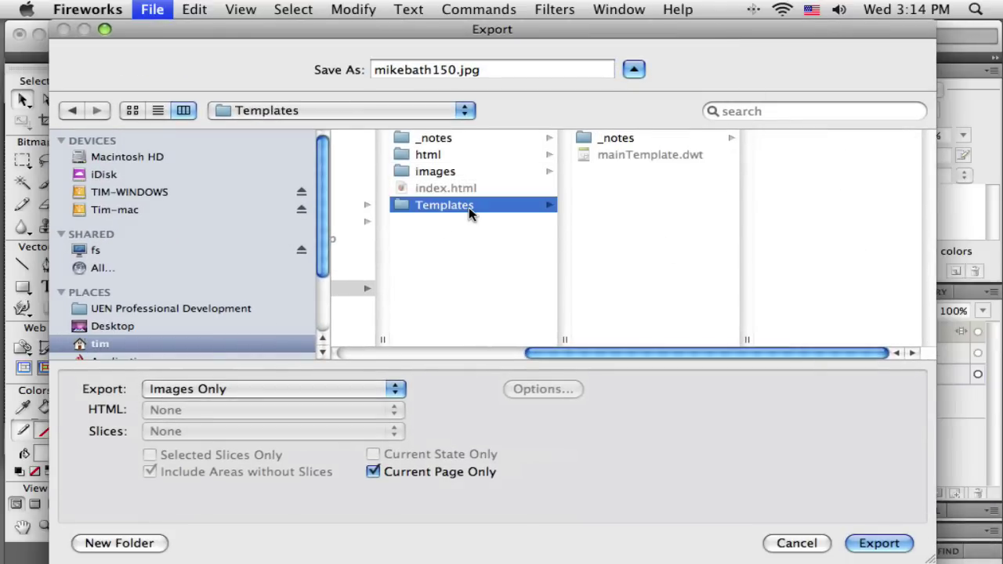
left_click(436, 172)
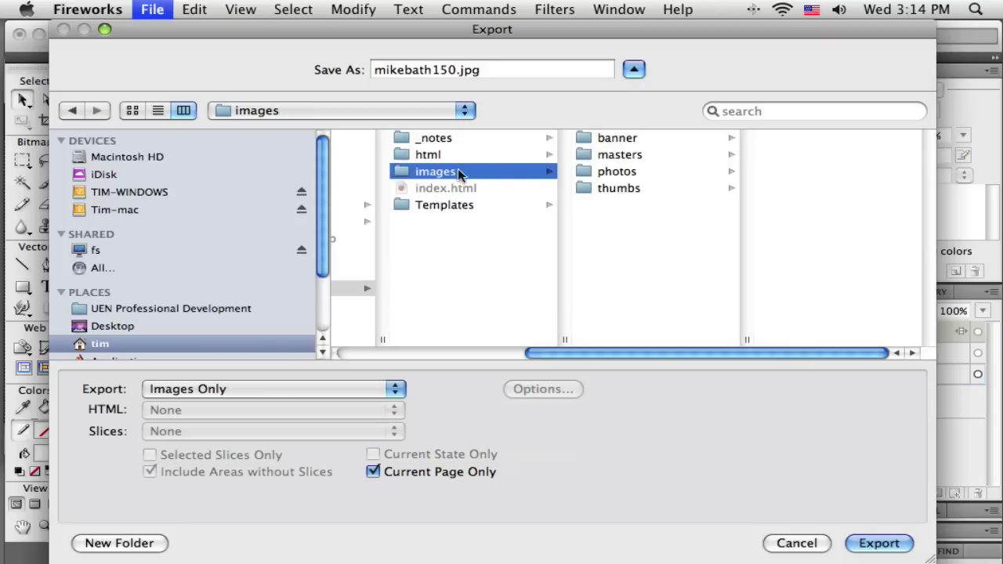
left_click(585, 173)
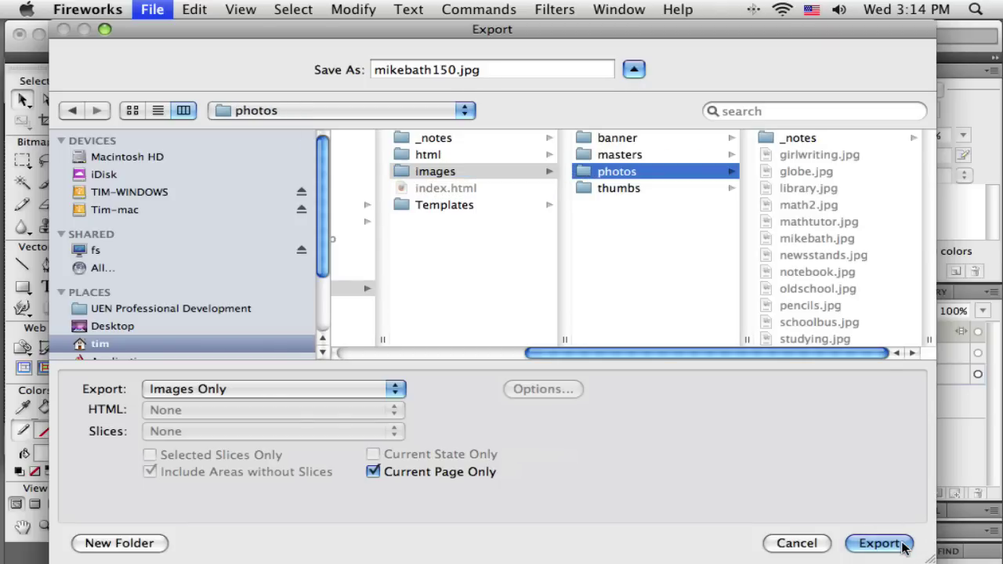
left_click(878, 542)
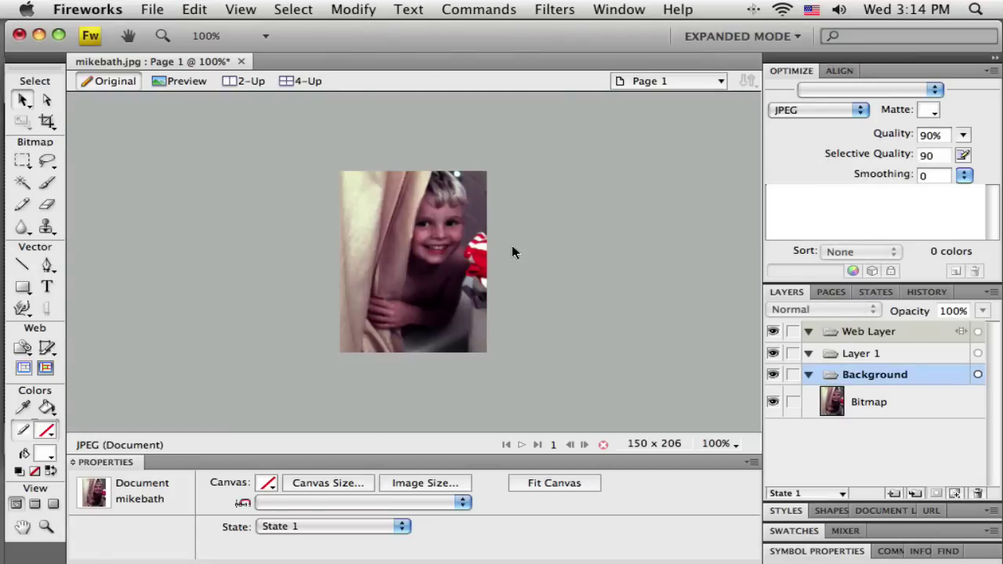
- In Dreamweaver, drag mikebath150.jpg from the Files panel's photos folder to the first paragraph's start
key("super+Tab")
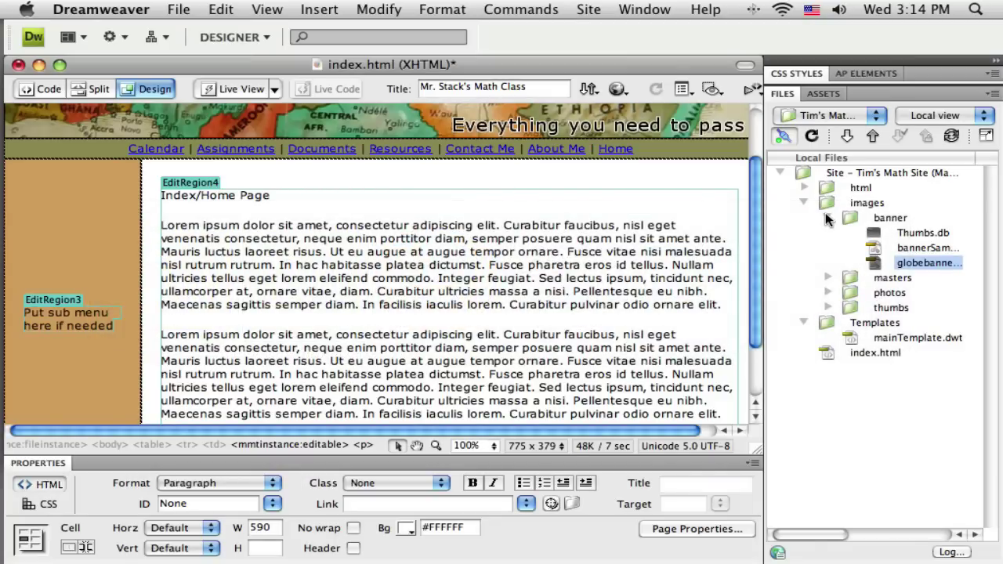
left_click(826, 217)
left_click(827, 248)
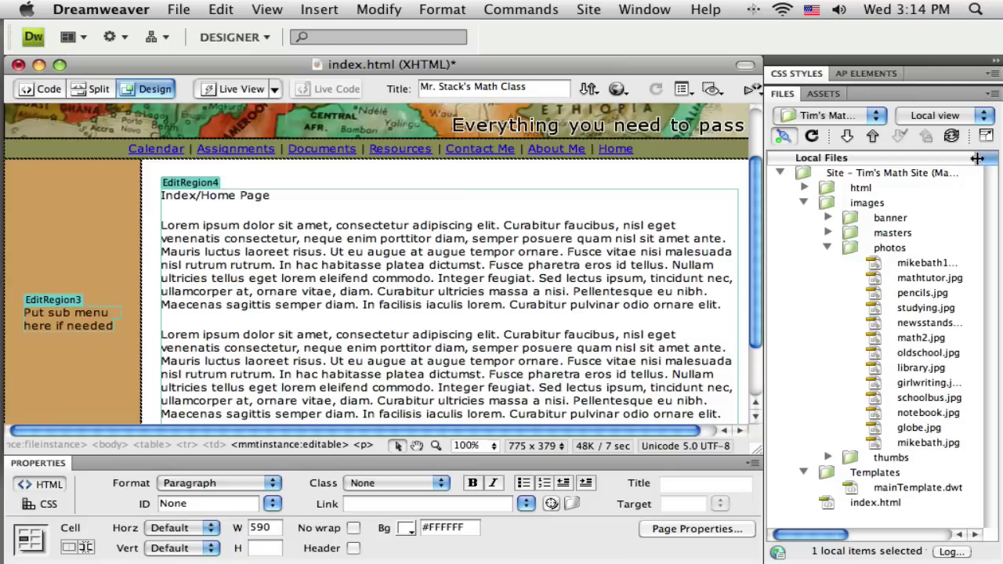
left_click_drag(977, 157, 997, 157)
left_click(939, 264)
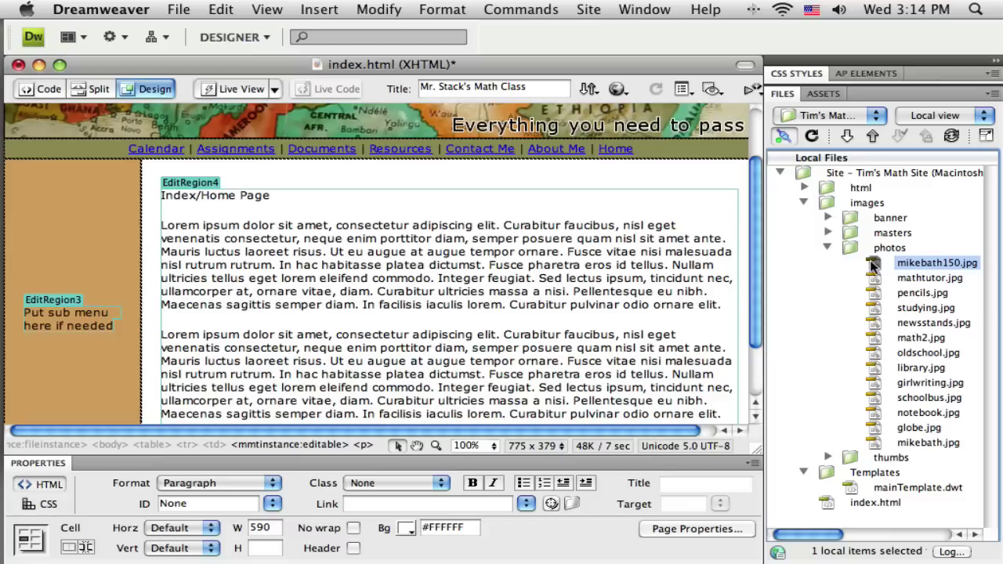
left_click_drag(876, 268, 110, 226)
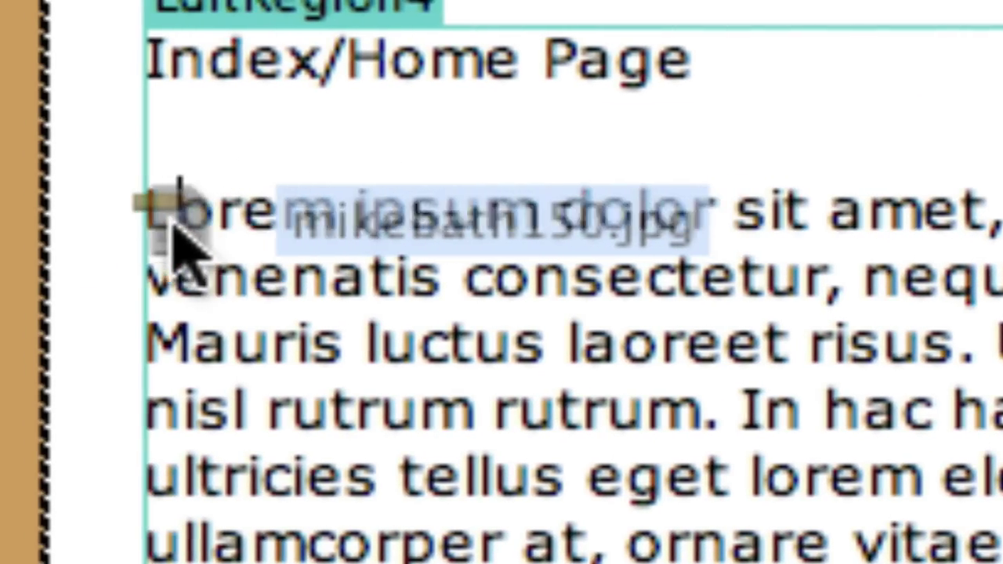
left_click_drag(174, 223, 166, 223)
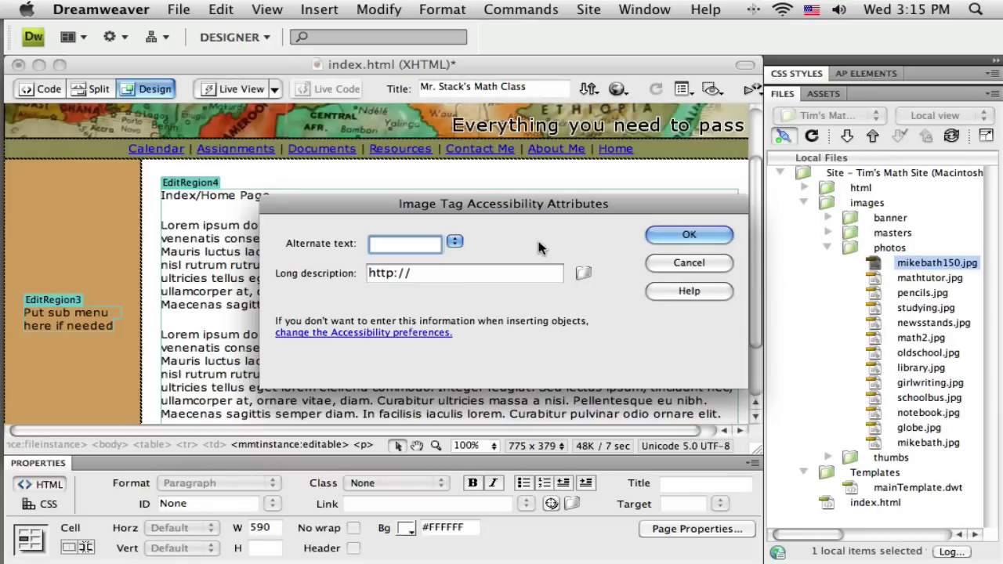
- Insert the image with alternate text 'mike in the bath', then select it on the page
type("mike in the ba")
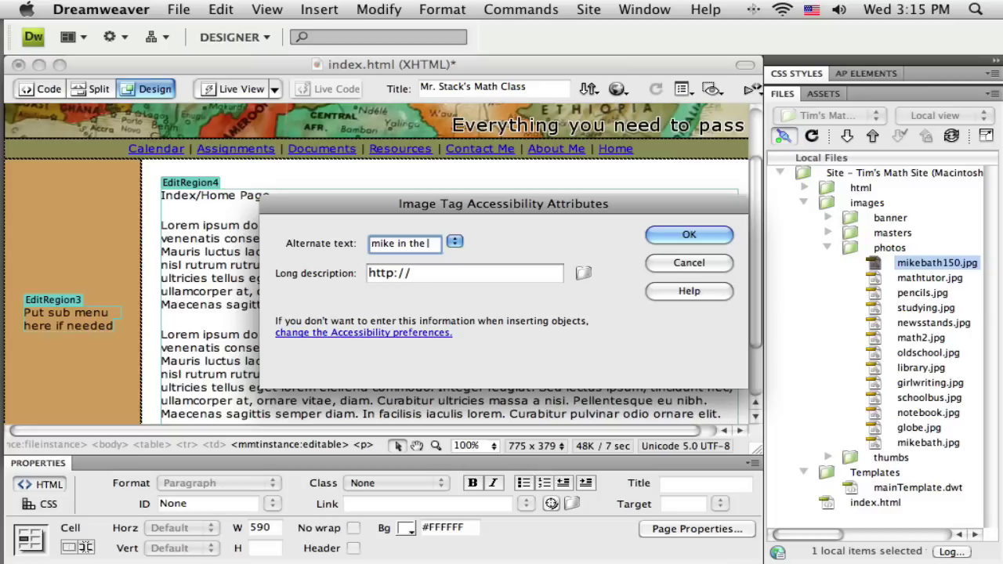
type("th")
left_click(699, 239)
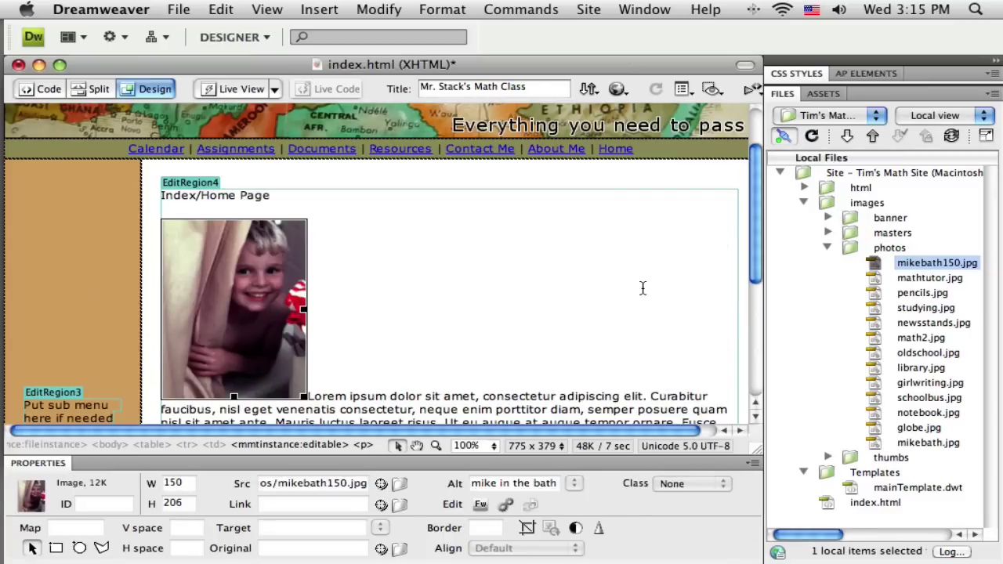
left_click(638, 286)
scroll(639, 287, "down", 3)
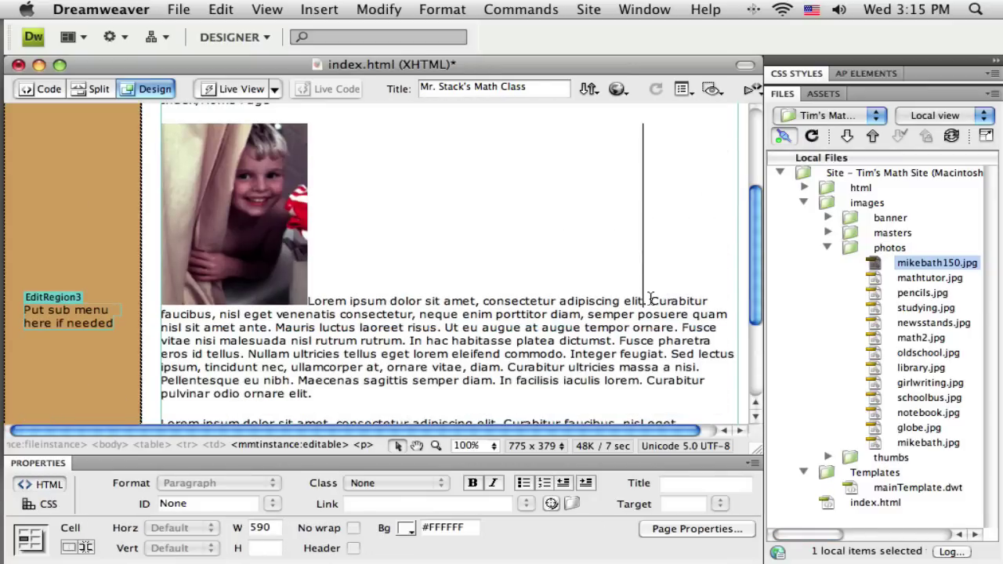
left_click(244, 247)
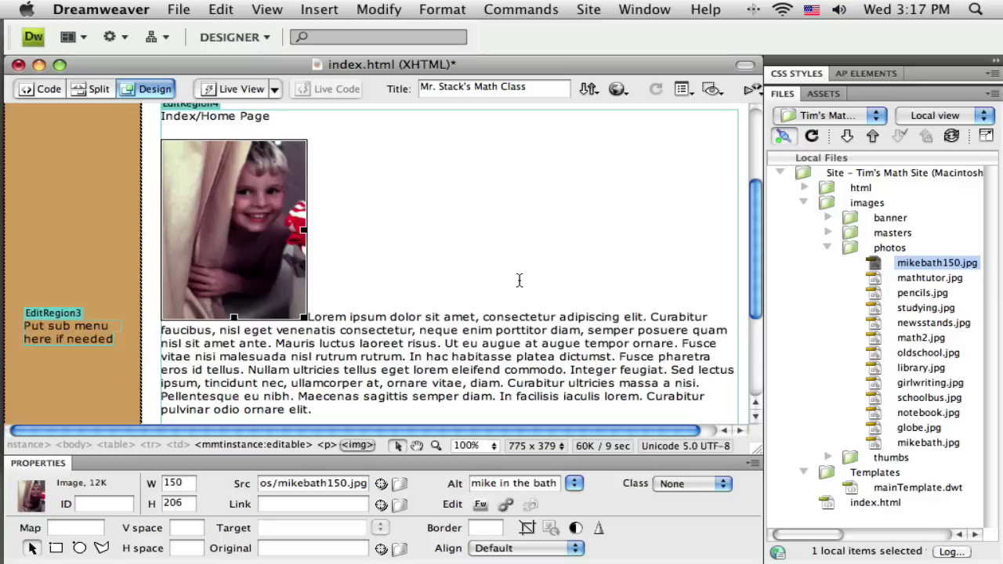
- Set the photo's Align property to Right so the first paragraph wraps around its left
left_click(517, 353)
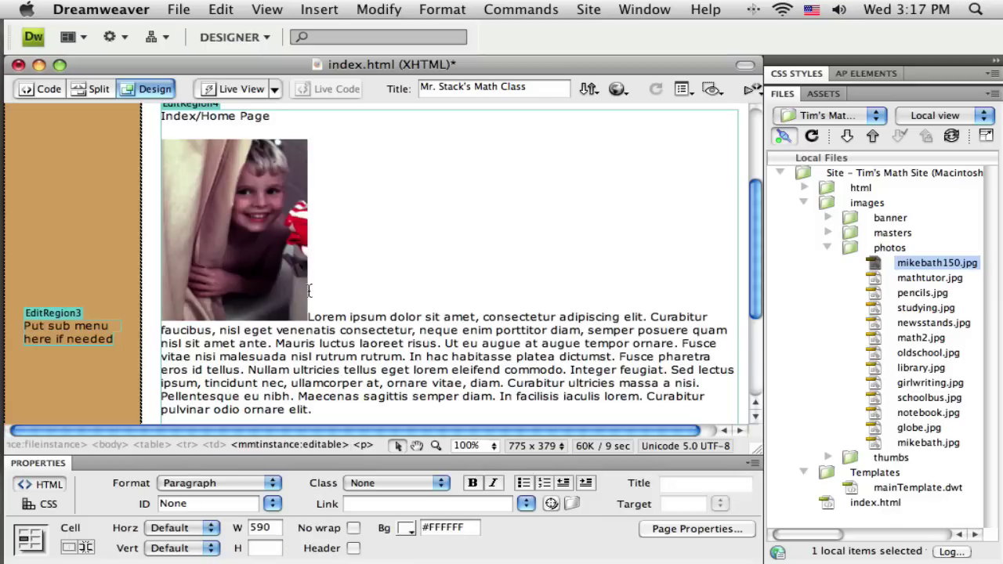
left_click(252, 263)
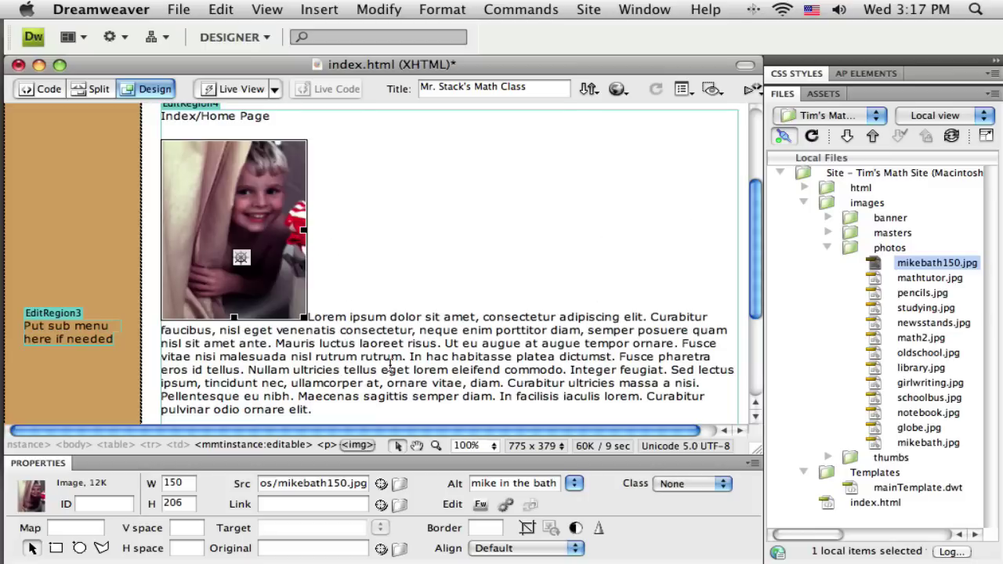
left_click(412, 364)
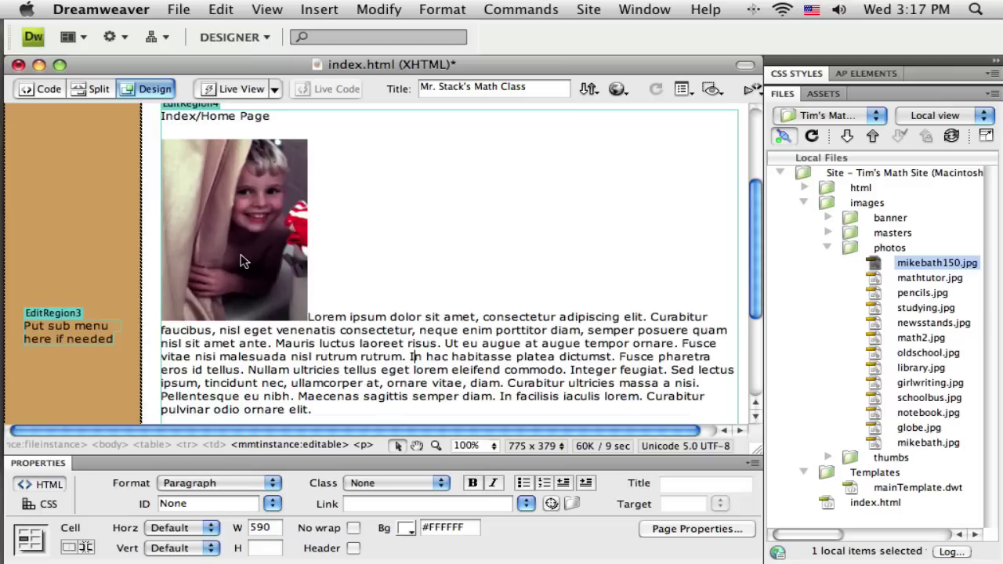
left_click(242, 262)
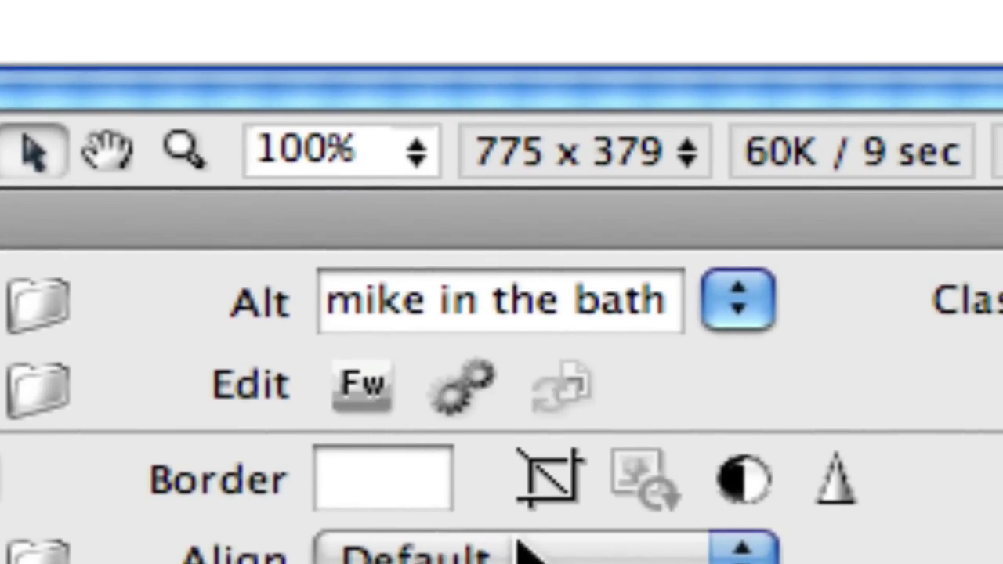
left_click(576, 561)
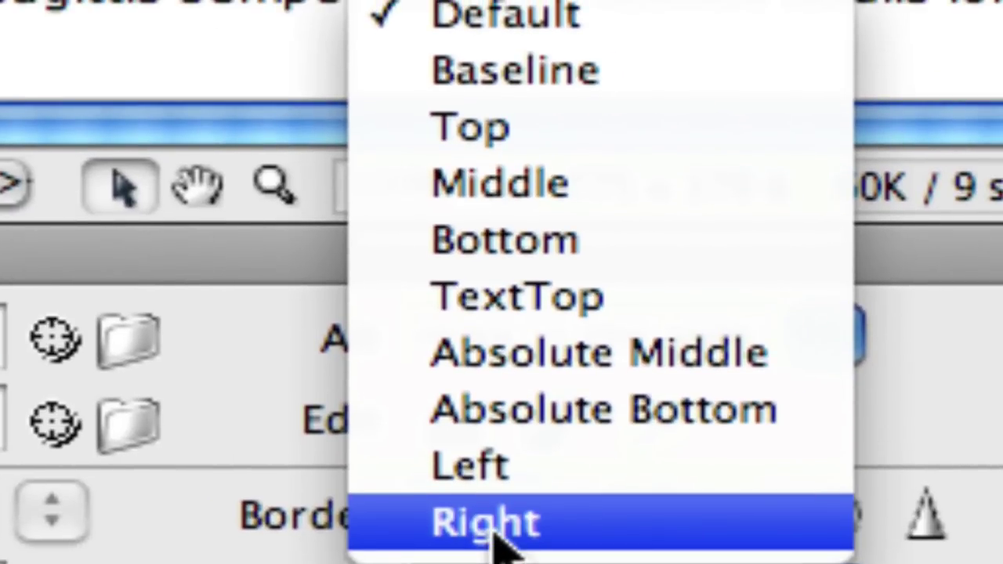
left_click(494, 523)
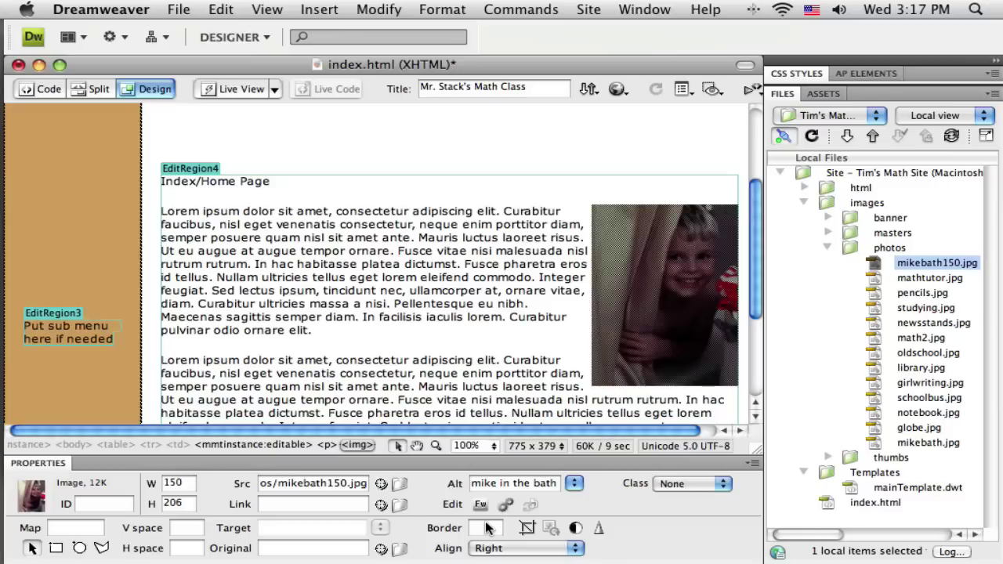
left_click(461, 379)
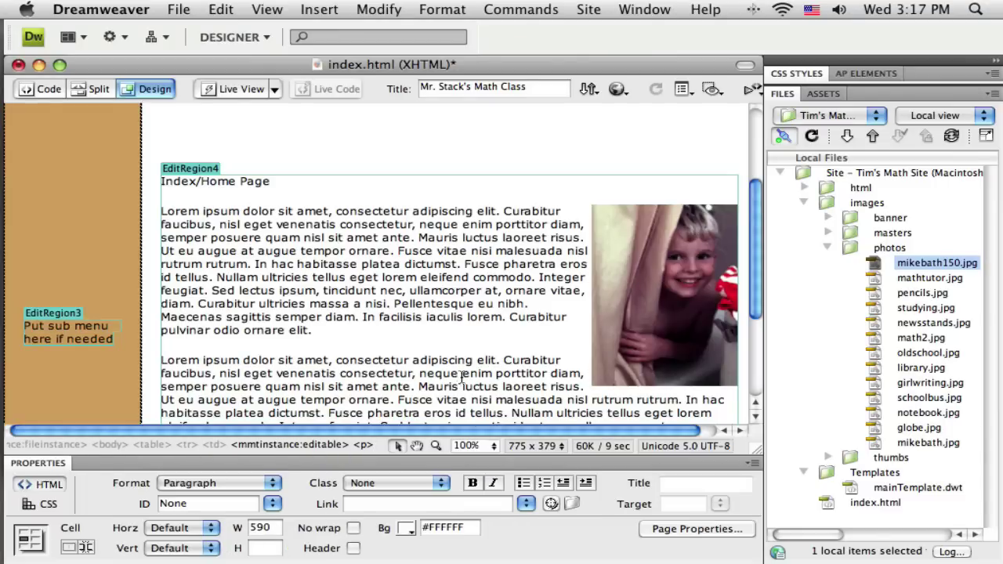
- Change the photo's alignment to Left so the text wraps along its right side
left_click(634, 304)
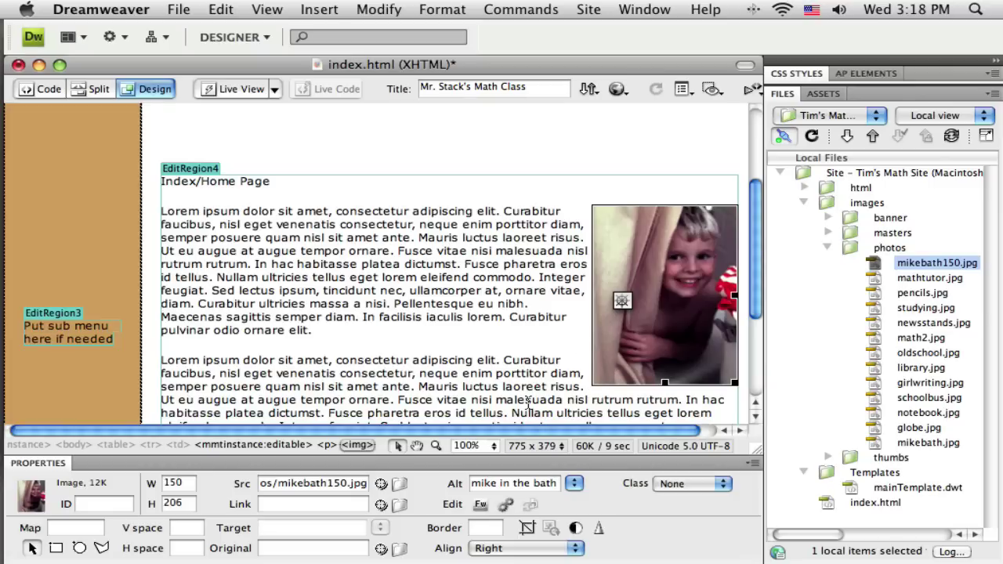
left_click(558, 384)
left_click(650, 354)
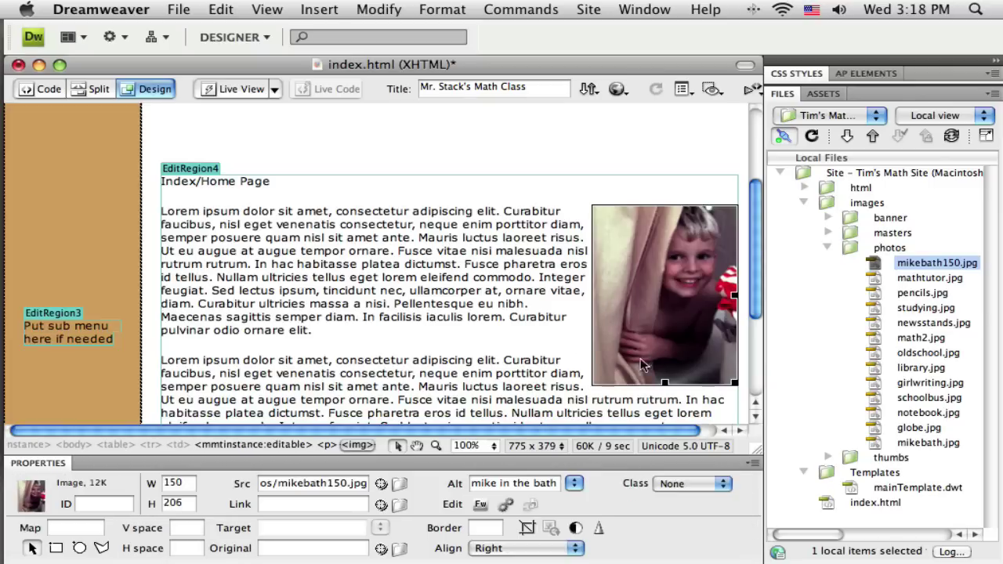
left_click(575, 548)
left_click(510, 535)
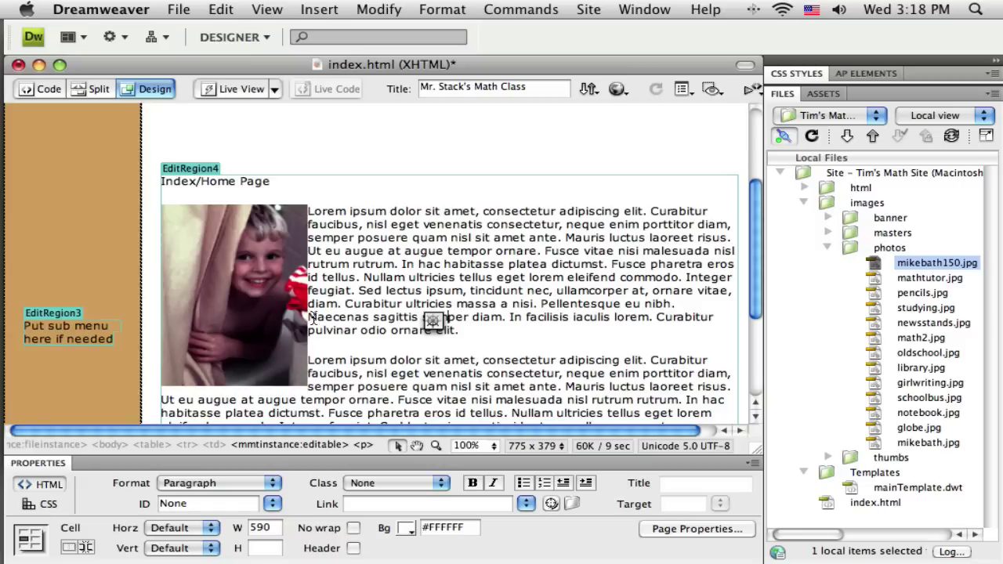
left_click(261, 331)
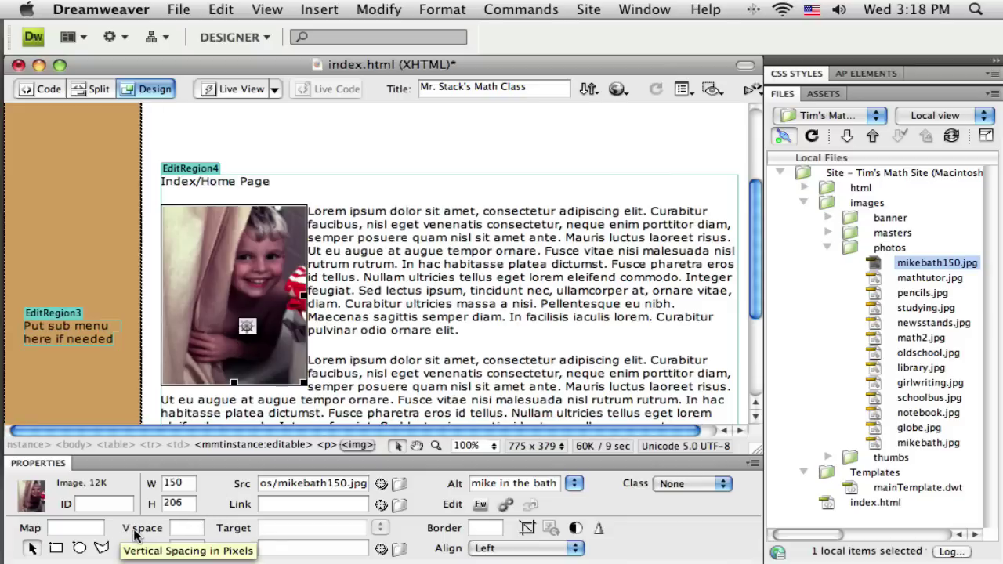
- Give the photo 15 px V space and 15 px H space
left_click(196, 530)
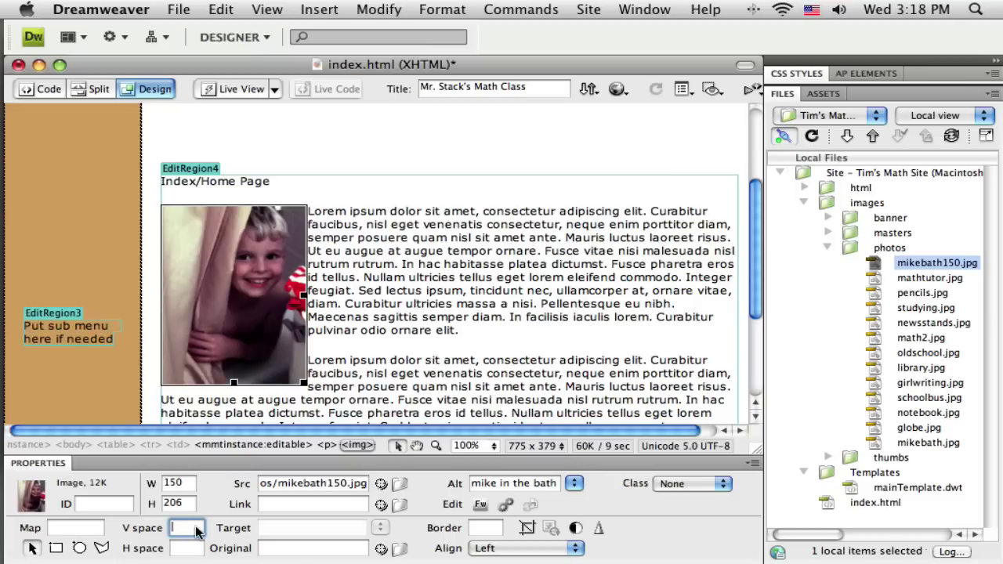
type("15")
left_click(188, 548)
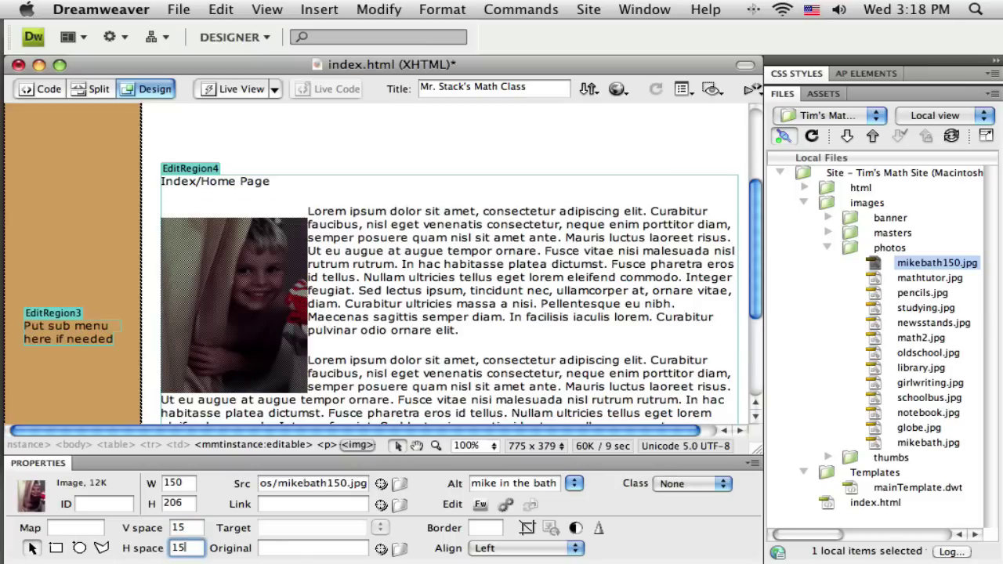
type("15")
key("Return")
left_click(440, 394)
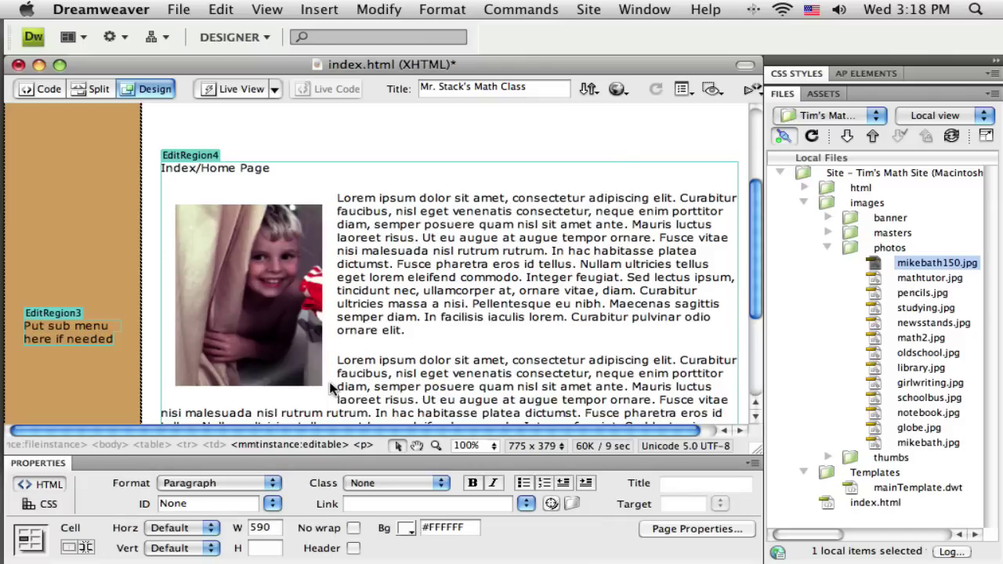
- Set the photo's alignment back to Right and check the wrapped paragraph text
left_click(233, 264)
left_click(525, 549)
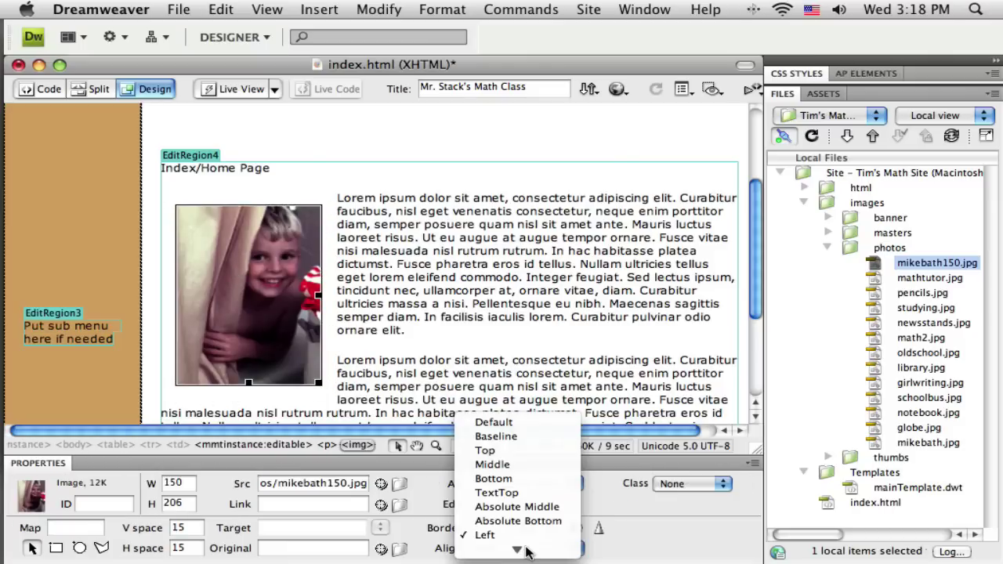
left_click(509, 548)
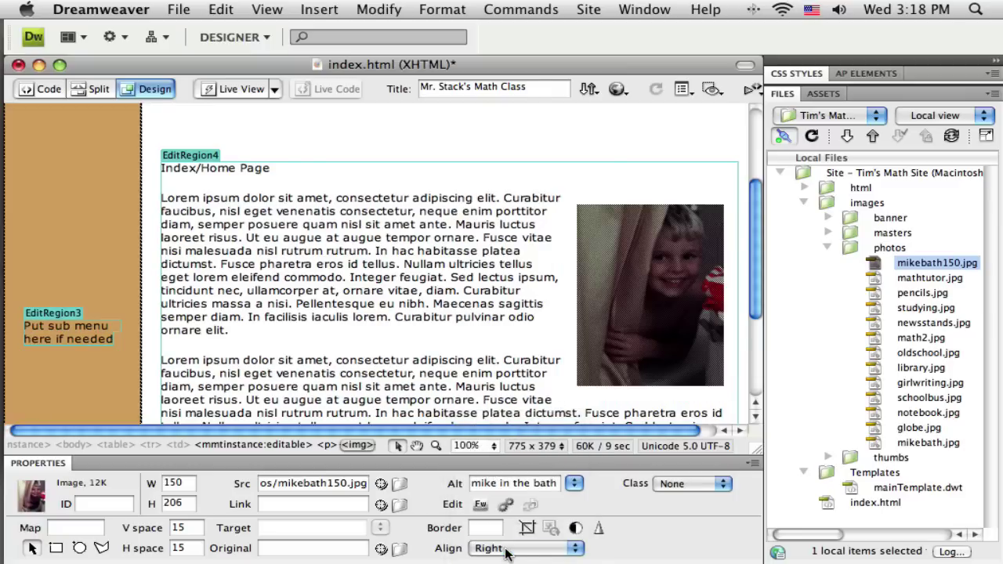
left_click(486, 347)
scroll(466, 313, "down", 3)
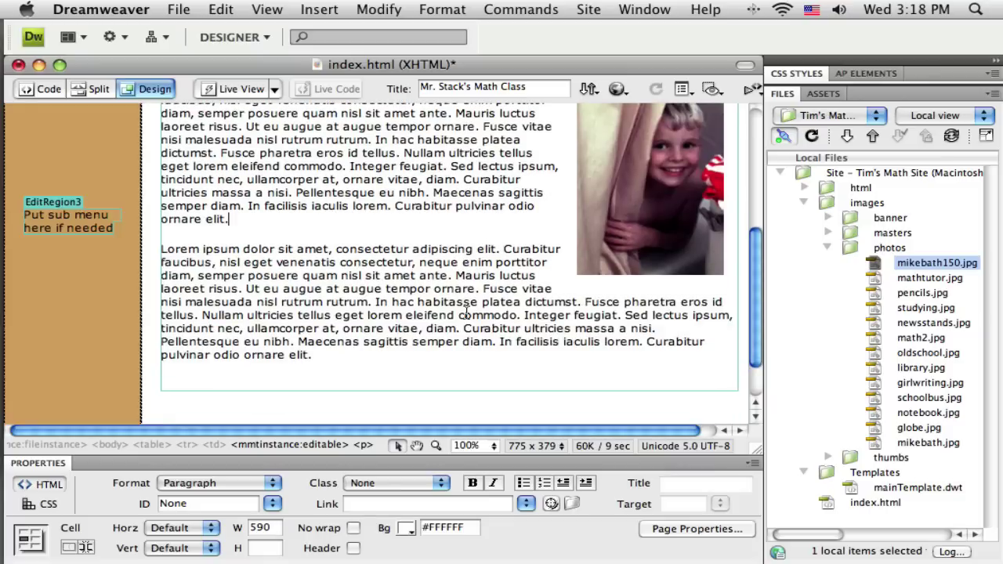
scroll(431, 317, "up", 3)
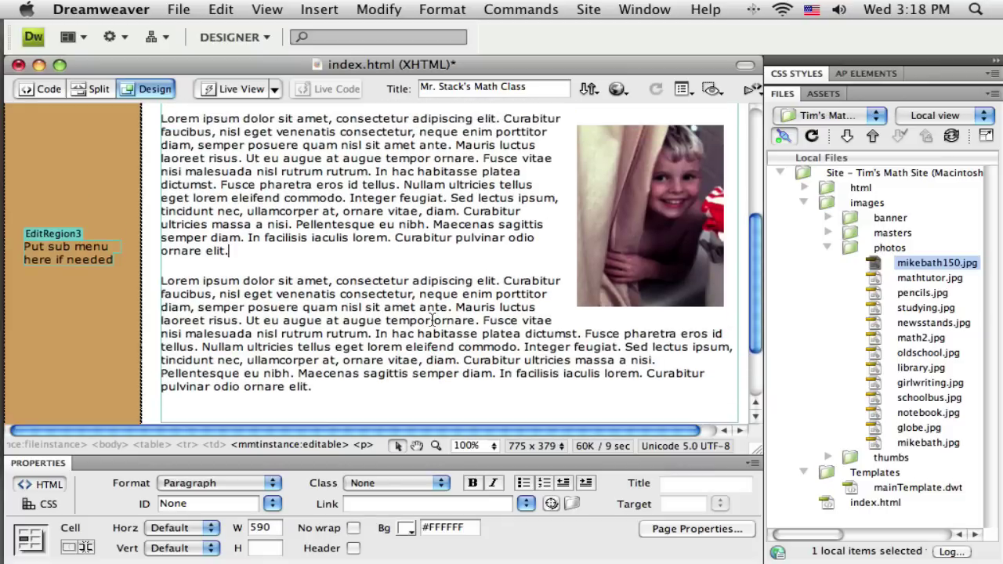